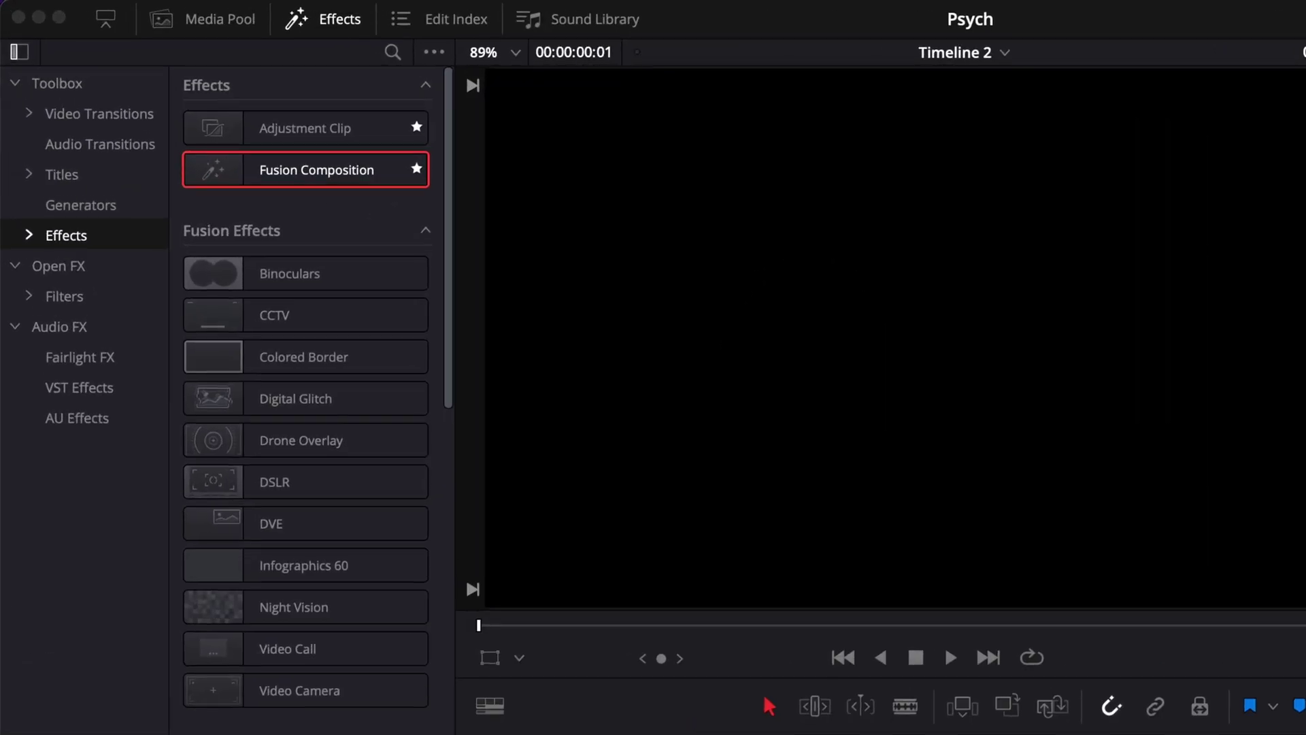
# Add a Fusion Composition clip to track V1 of Timeline 2 and select it.
pyautogui.moveTo(266, 170); pyautogui.dragTo(727, 734)
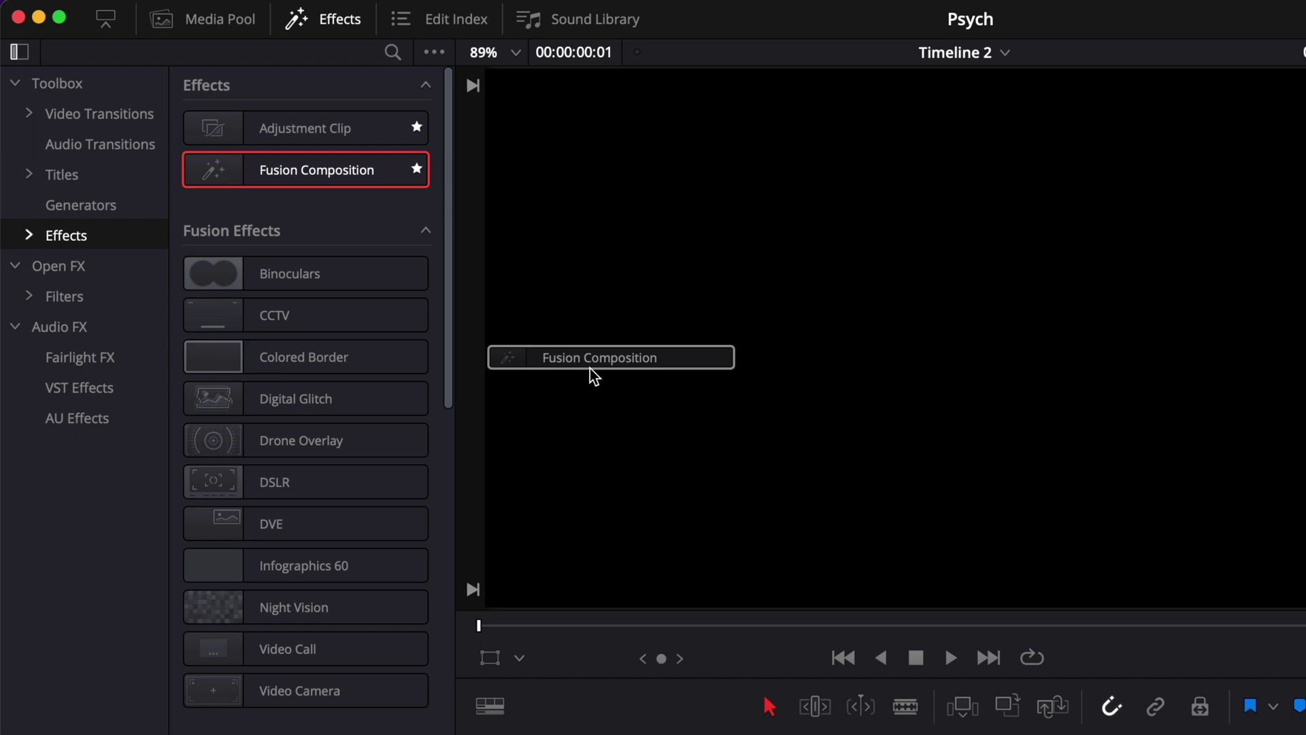
pyautogui.moveTo(486, 615); pyautogui.dragTo(484, 612)
pyautogui.click(536, 592)
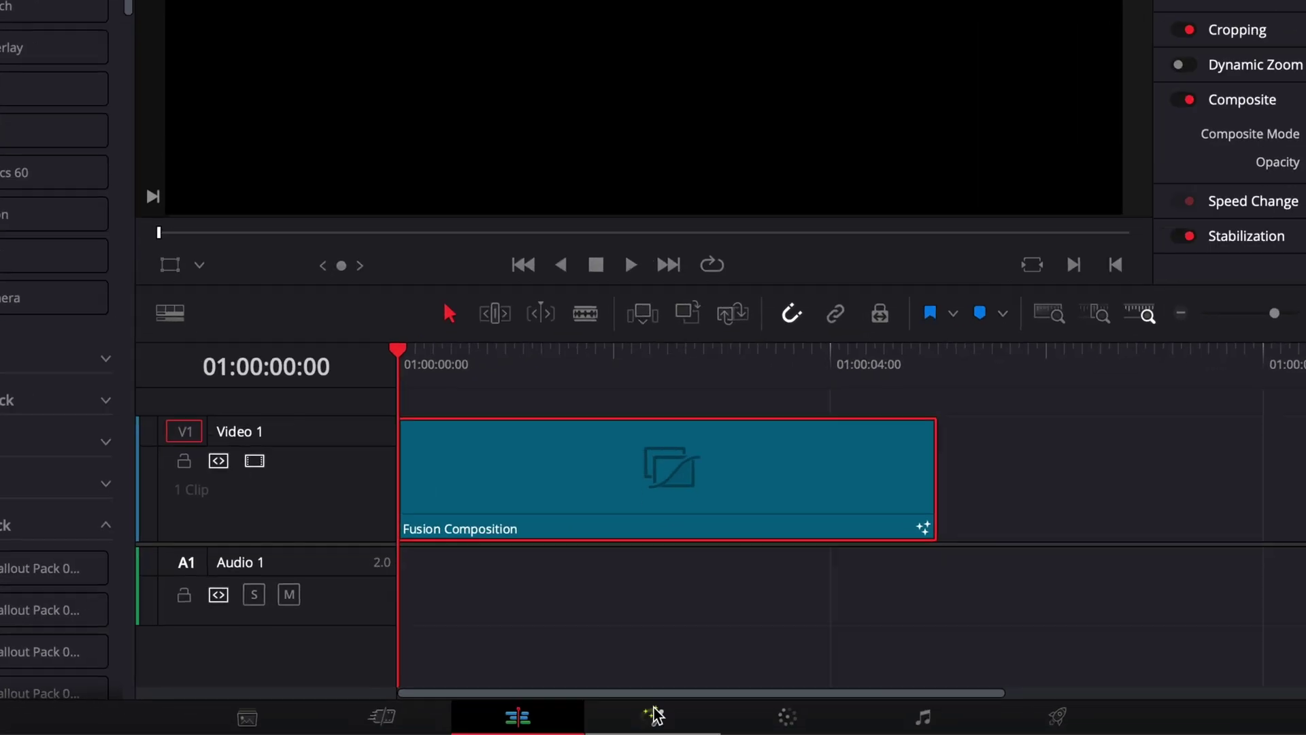
# Open the clip in the Fusion page and browse to Templates > Edit > Generators.
pyautogui.click(655, 714)
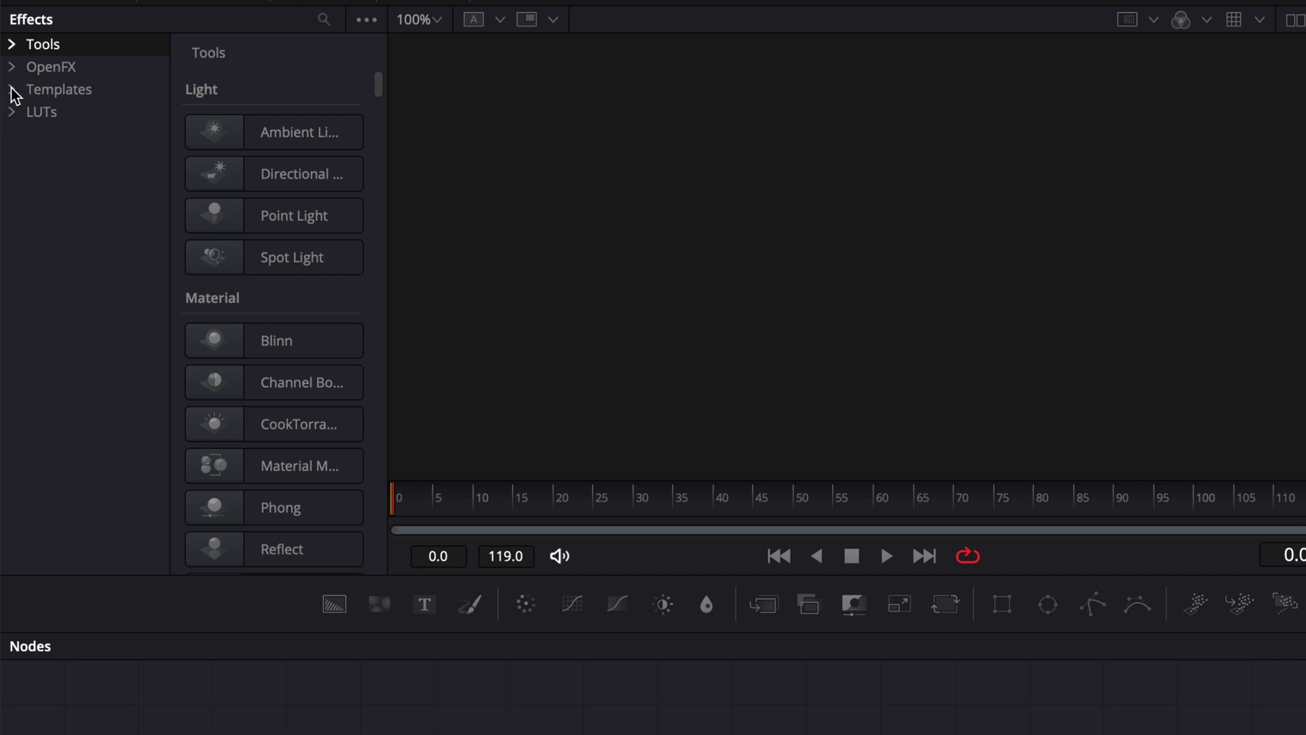
pyautogui.click(8, 63)
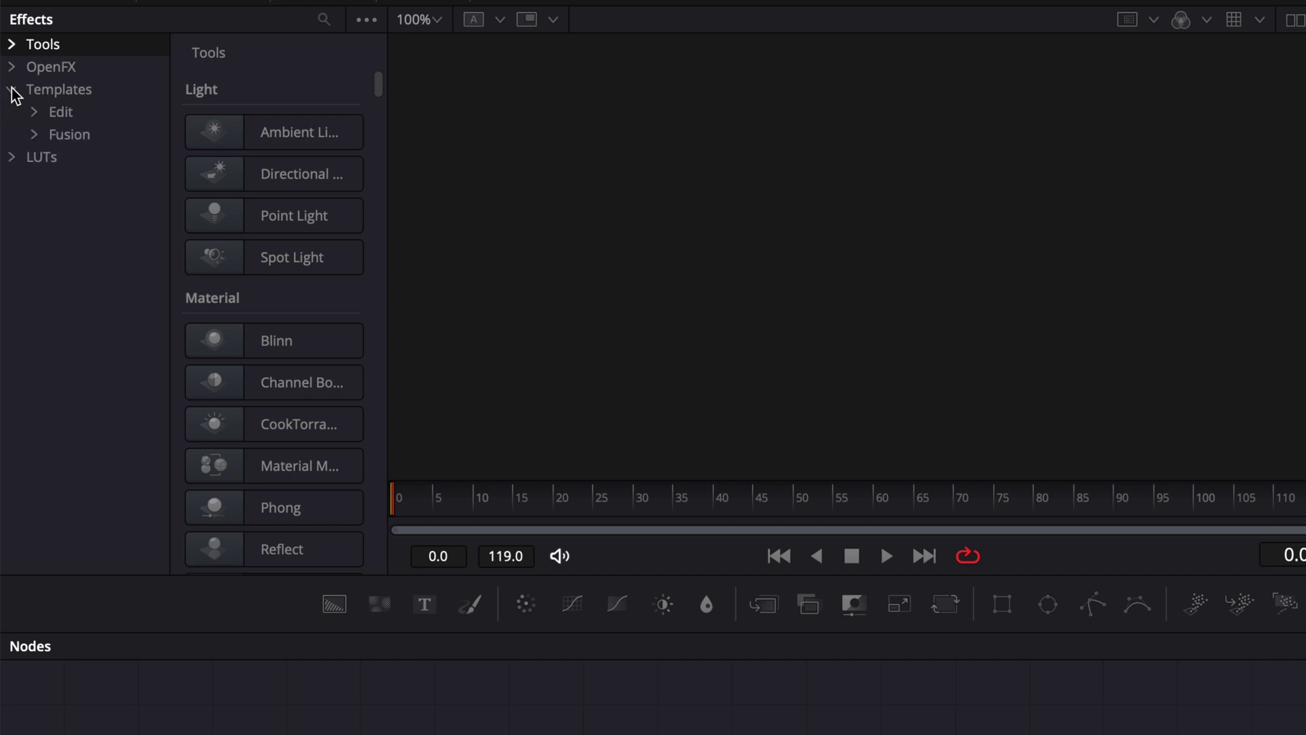
pyautogui.click(36, 115)
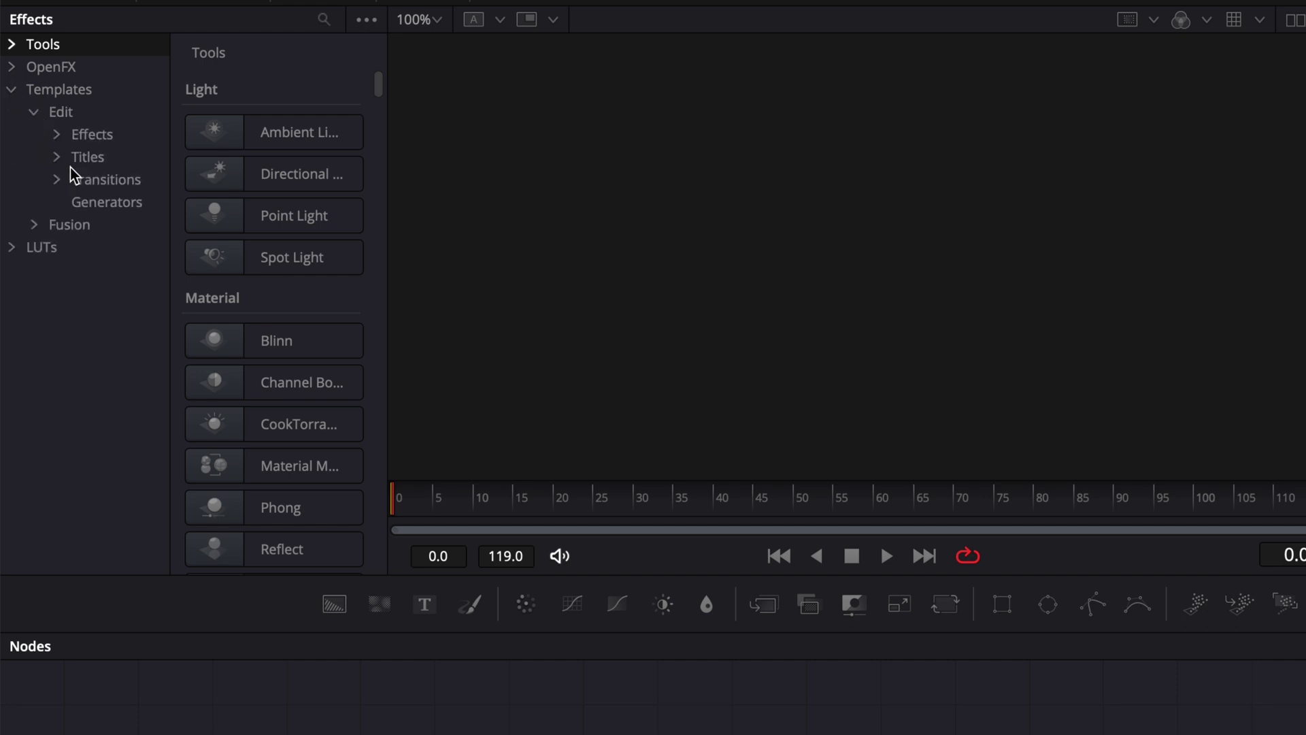
pyautogui.click(112, 204)
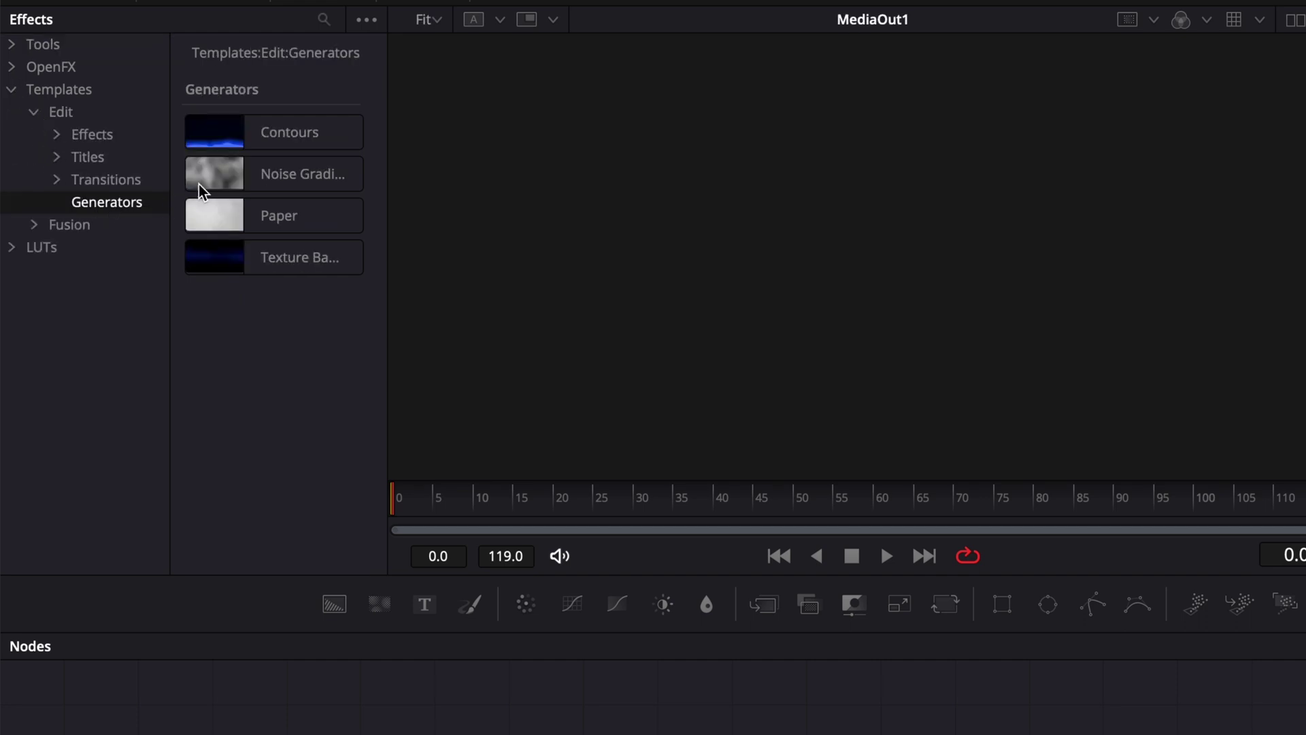
# Add a NoiseGradient generator node and connect its output to MediaOut1.
pyautogui.moveTo(251, 179); pyautogui.dragTo(255, 734)
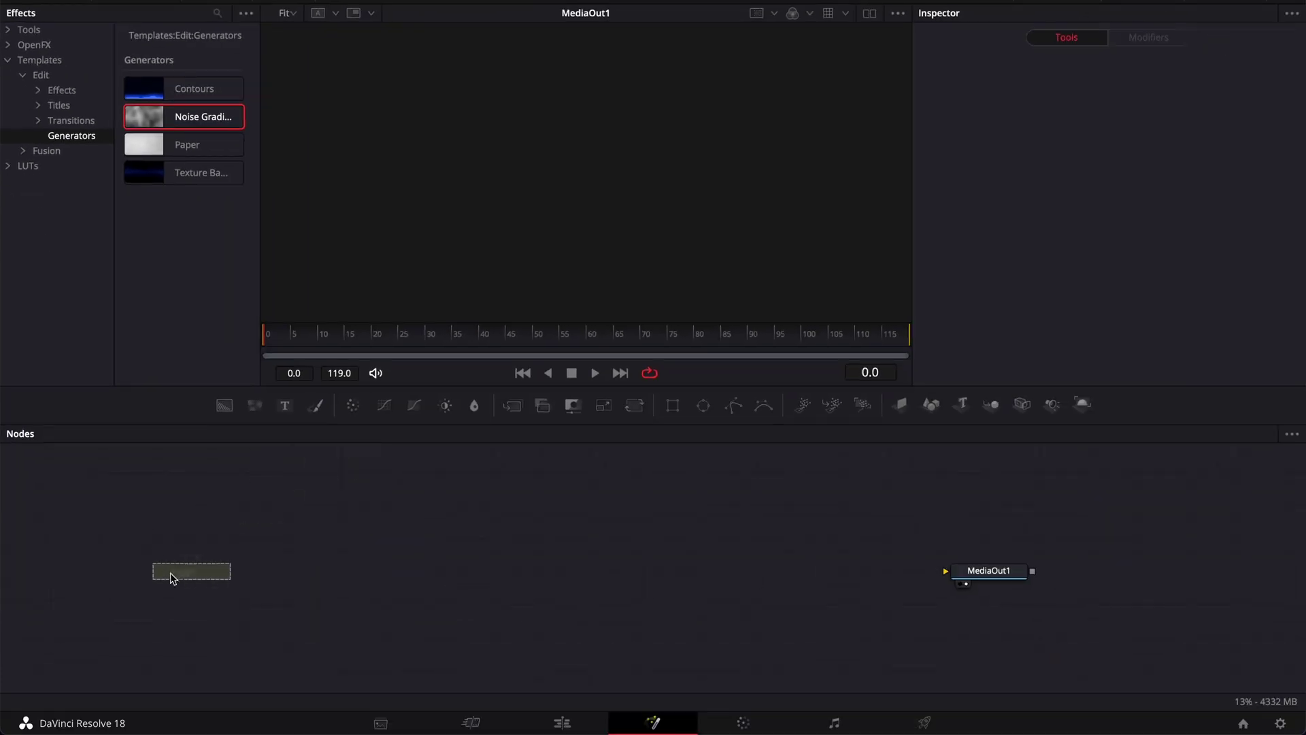
pyautogui.moveTo(172, 578); pyautogui.dragTo(235, 493)
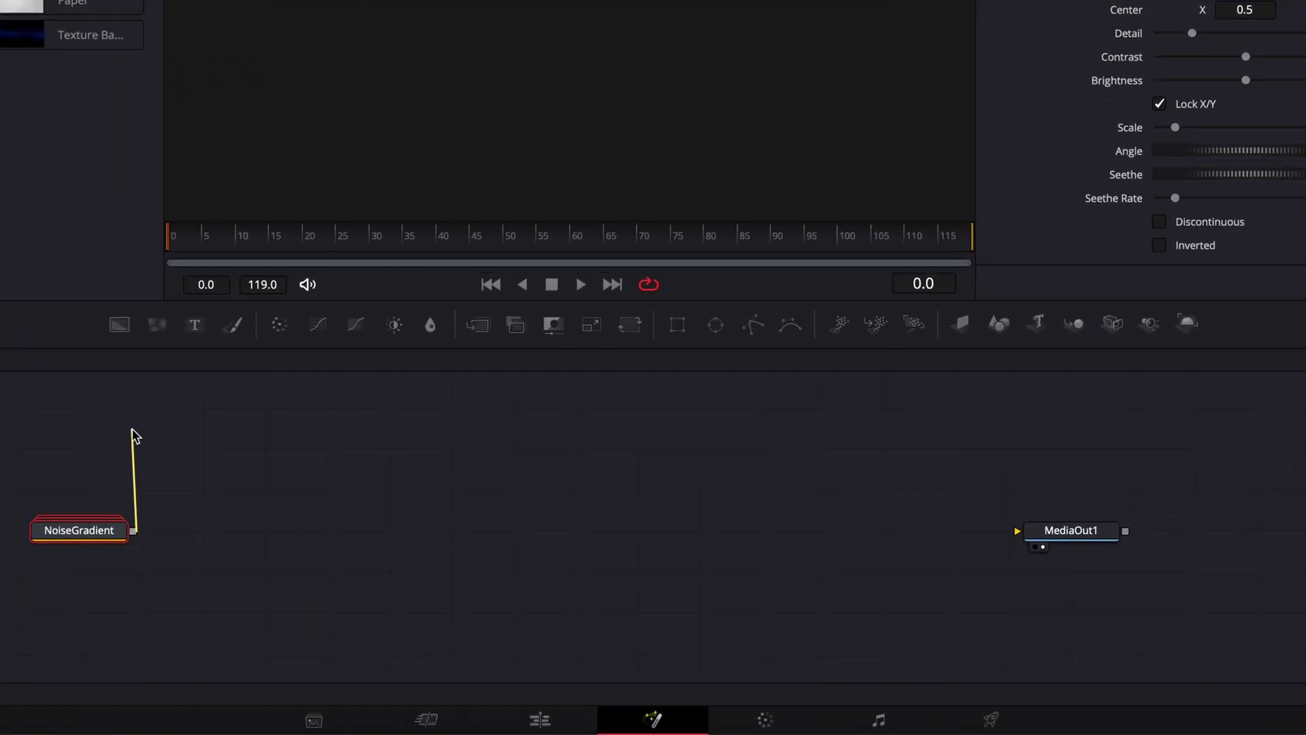
pyautogui.moveTo(134, 435); pyautogui.dragTo(1075, 534)
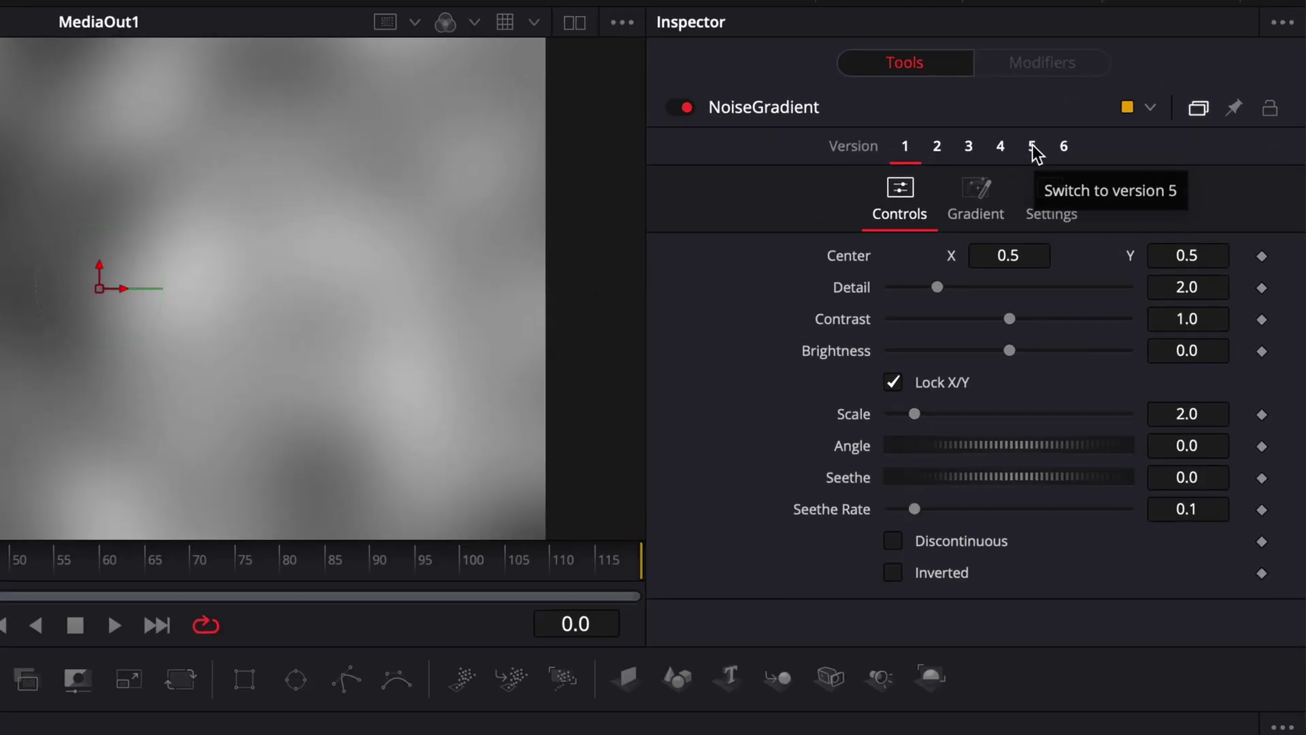
# Switch the noise gradient to Version 5 with Detail 1 and Contrast 5.0.
pyautogui.click(1032, 149)
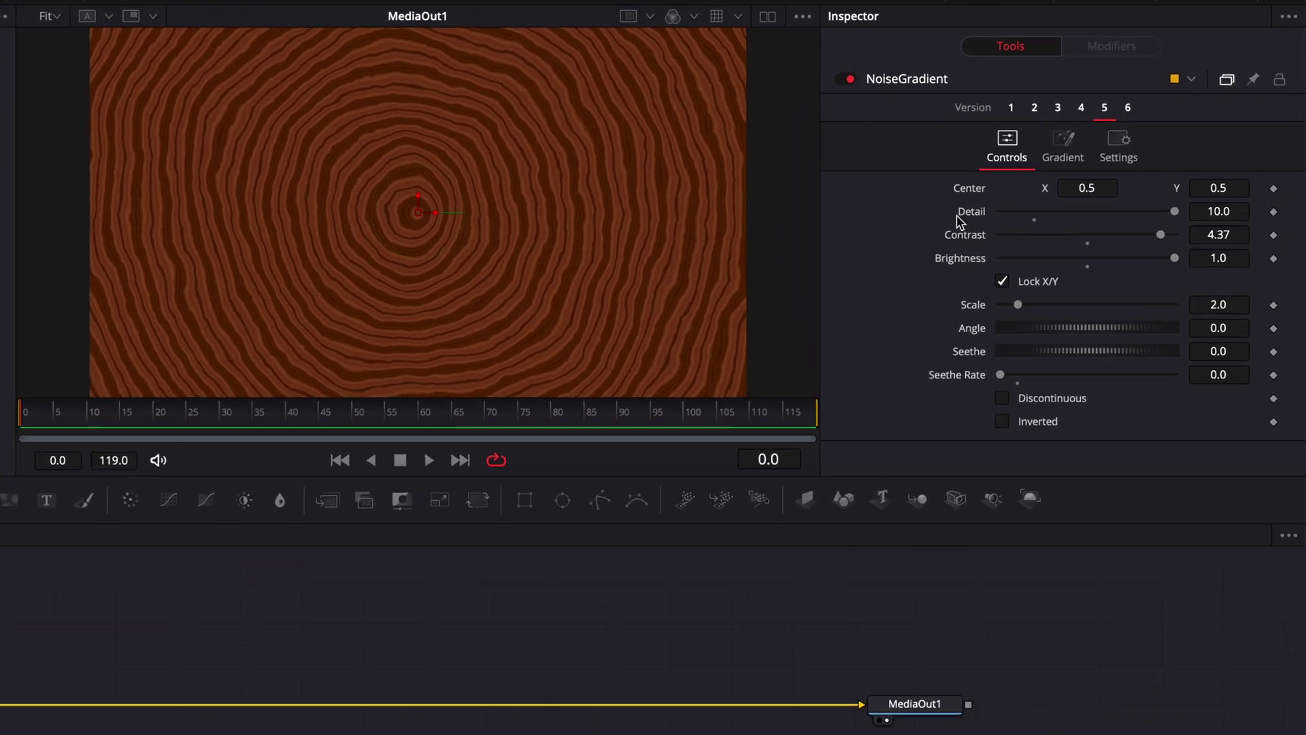
pyautogui.click(1239, 213)
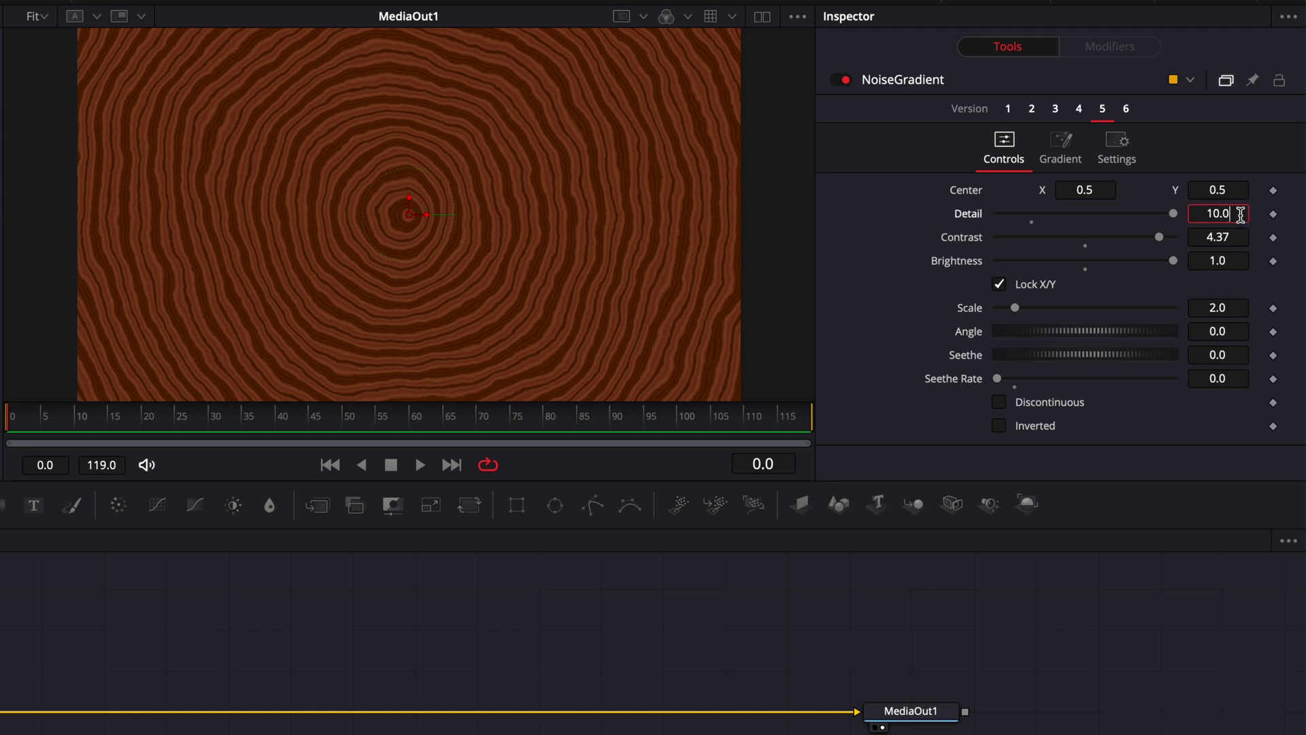
pyautogui.write('1')
pyautogui.press('Tab')
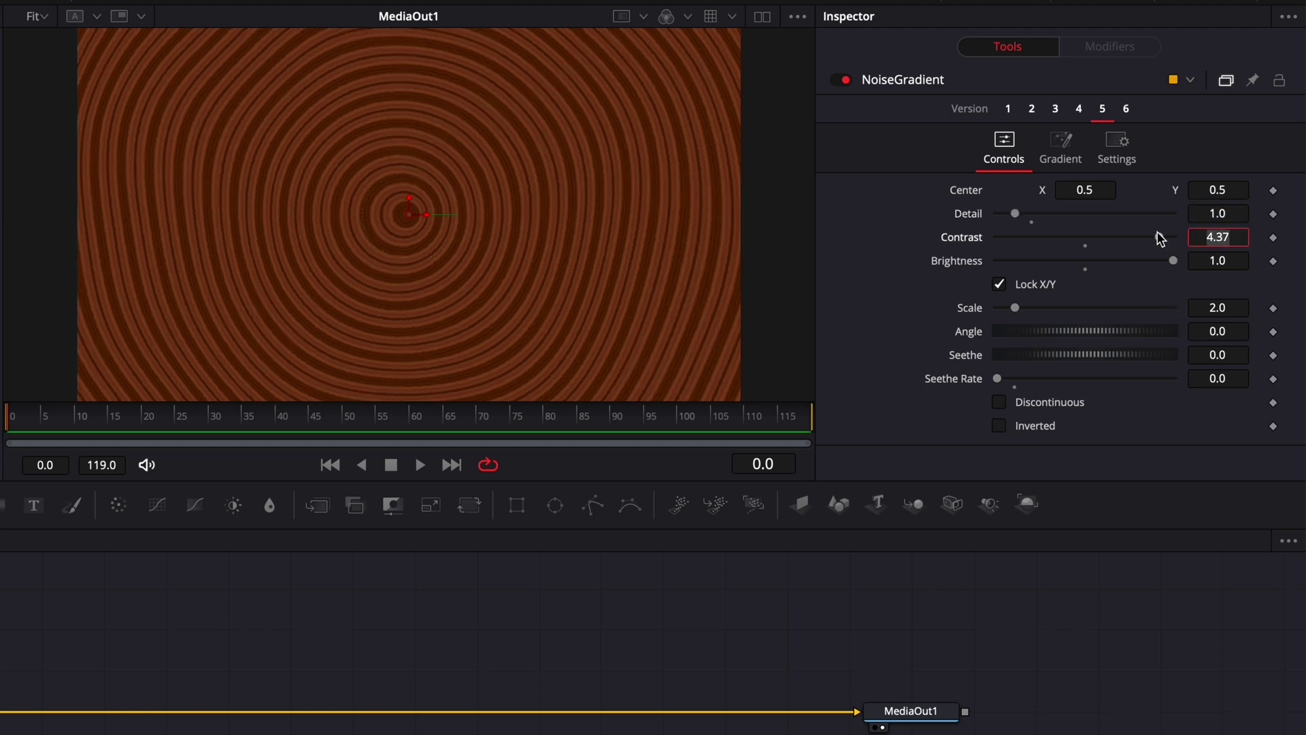
pyautogui.moveTo(1160, 243); pyautogui.dragTo(1206, 245)
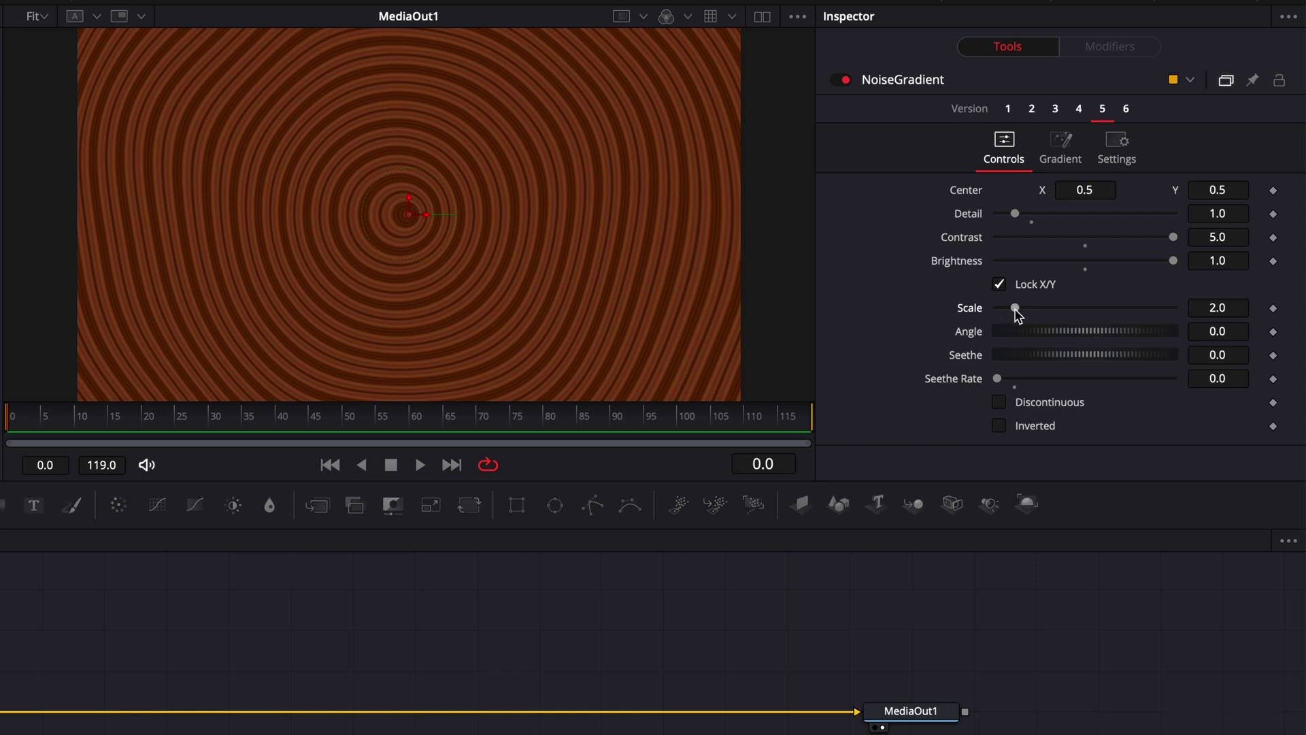
# Raise the noise Scale to exactly 10 so the rings turn wavy.
pyautogui.moveTo(1014, 311)
pyautogui.mouseDown()
pyautogui.moveTo(1178, 323)
pyautogui.moveTo(1050, 332)
pyautogui.moveTo(1095, 339)
pyautogui.mouseUp()
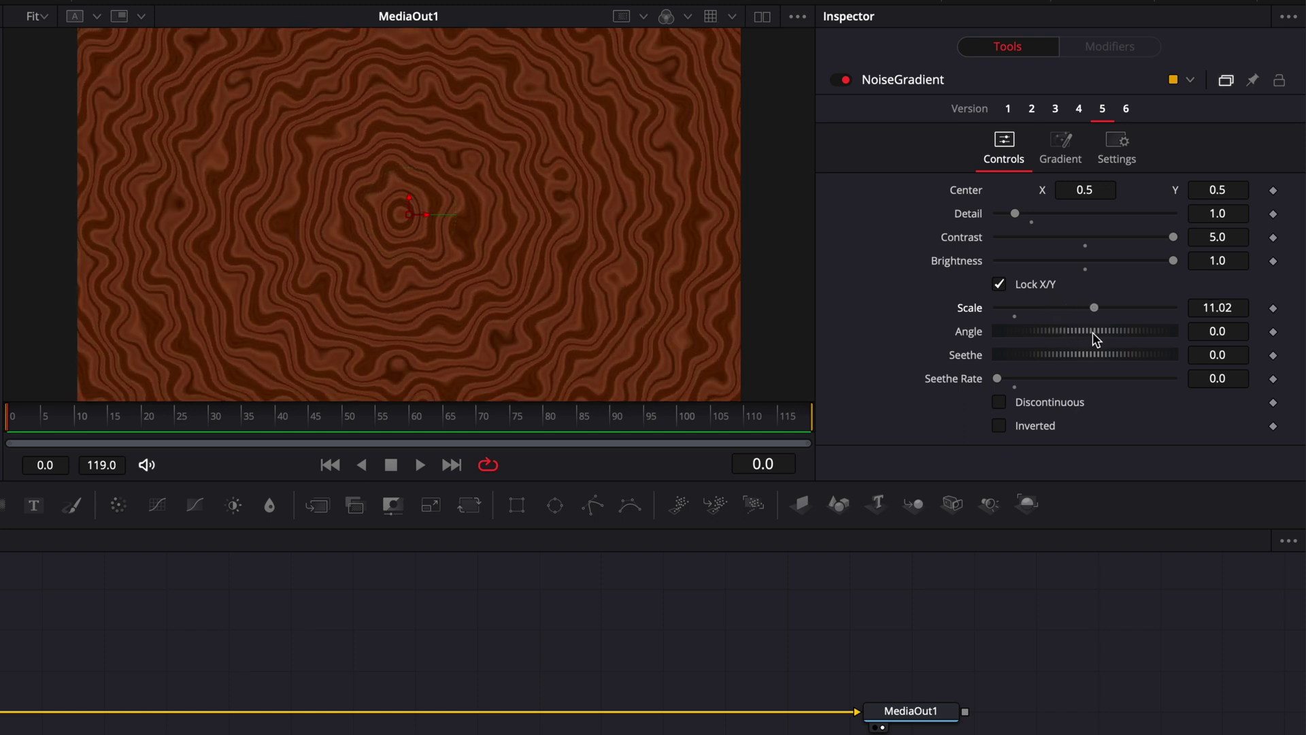
pyautogui.click(1242, 308)
pyautogui.write('10')
pyautogui.press('Tab')
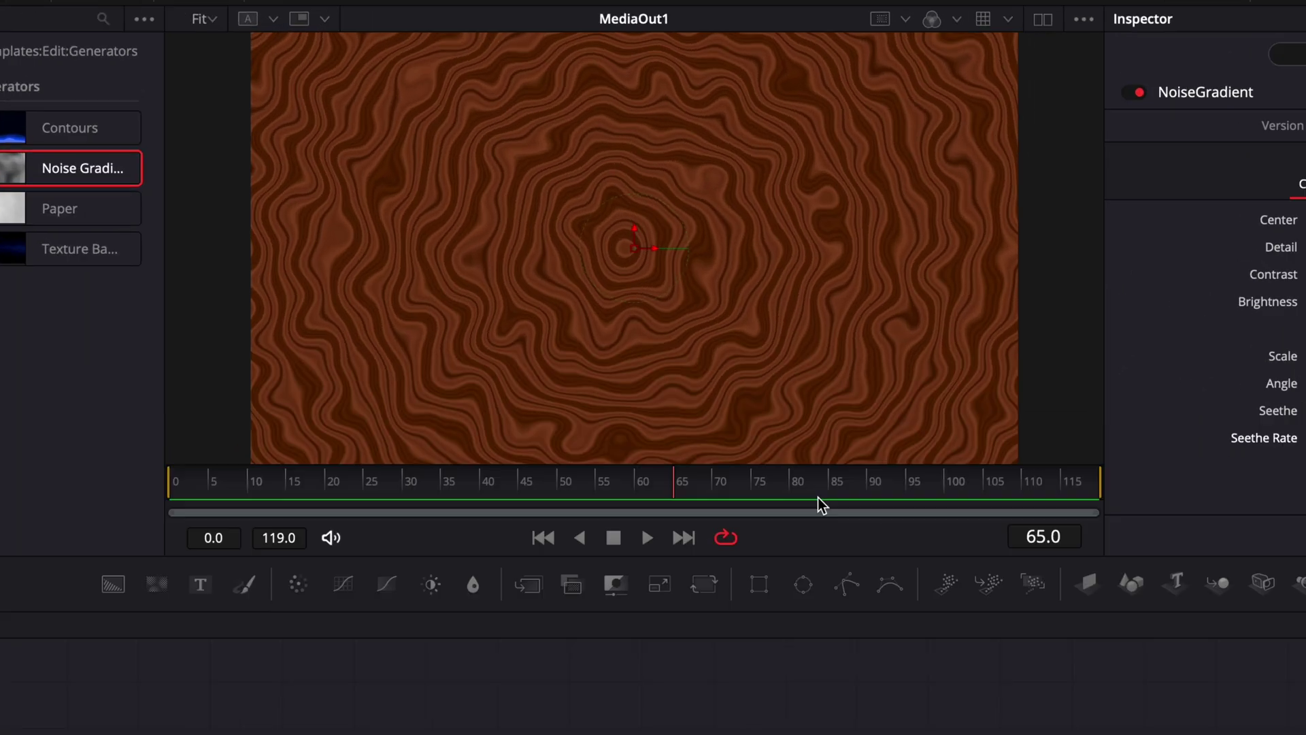
# Raise the Seethe Rate so the noise animates, and preview the playback.
pyautogui.press('space')
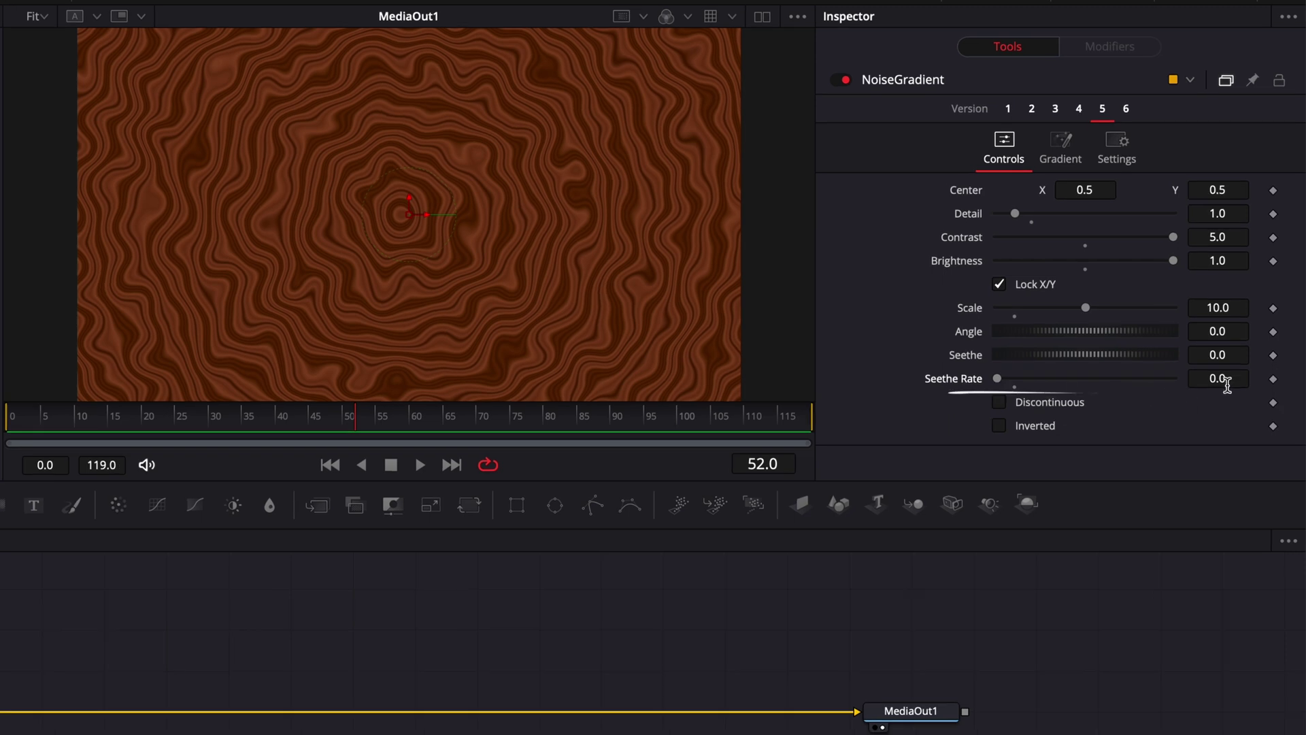
pyautogui.moveTo(996, 379); pyautogui.dragTo(1158, 383)
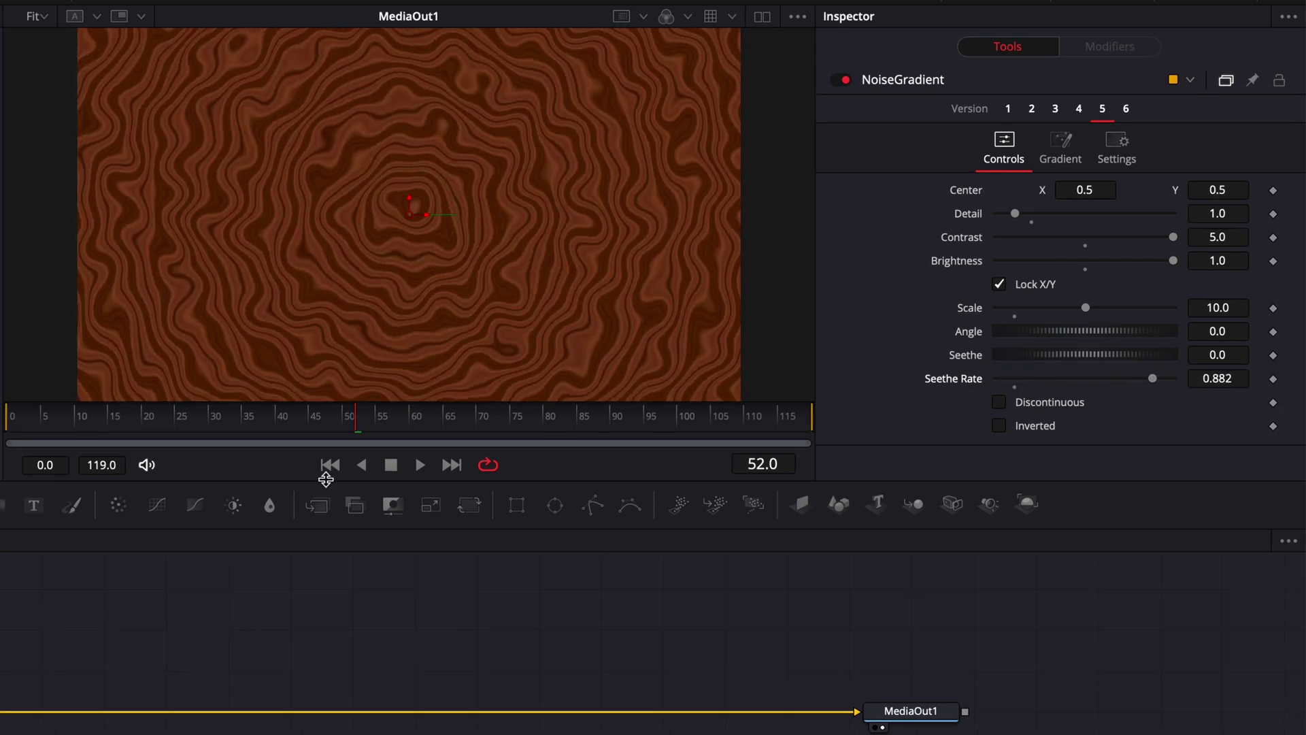
pyautogui.click(97, 427)
pyautogui.press('space')
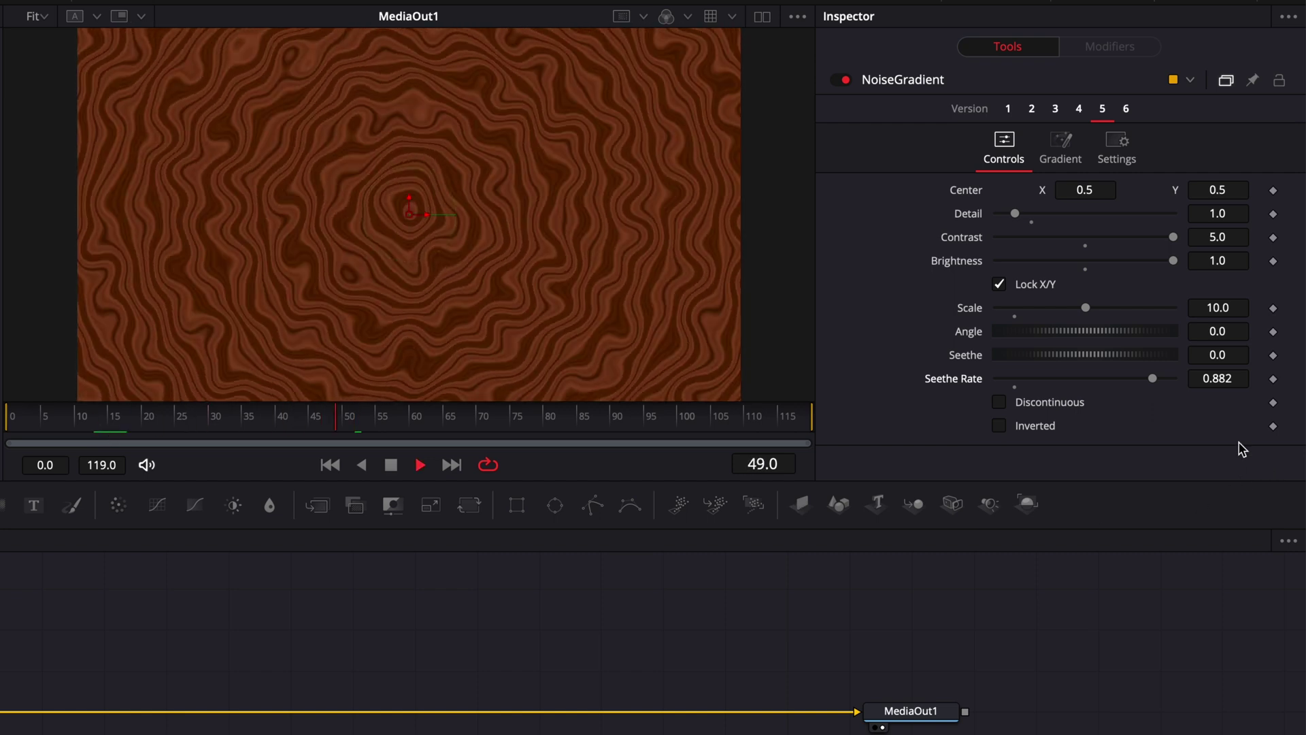
pyautogui.press('space')
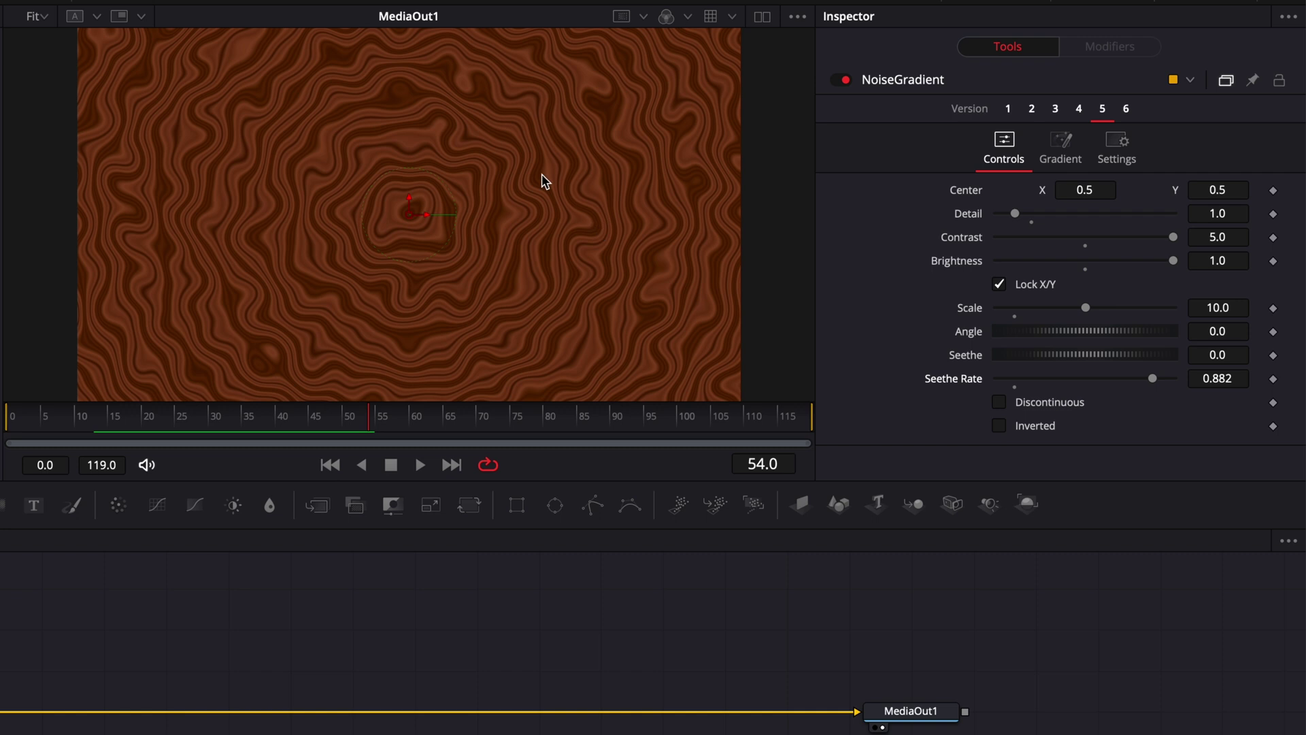
# Set Seethe Rate to 0.02, preview the slower motion, and show the gradient colour settings.
pyautogui.click(1237, 378)
pyautogui.write('0.802')
pyautogui.press('Return')
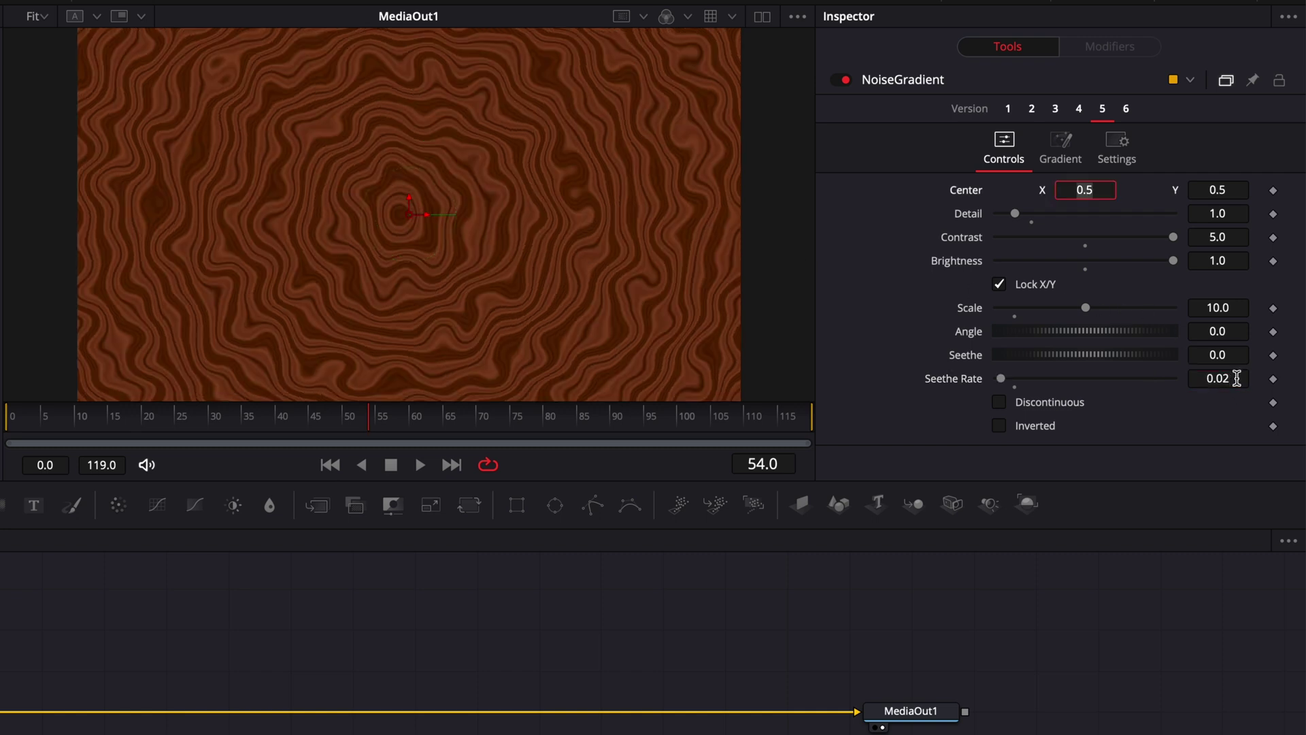
pyautogui.press('space')
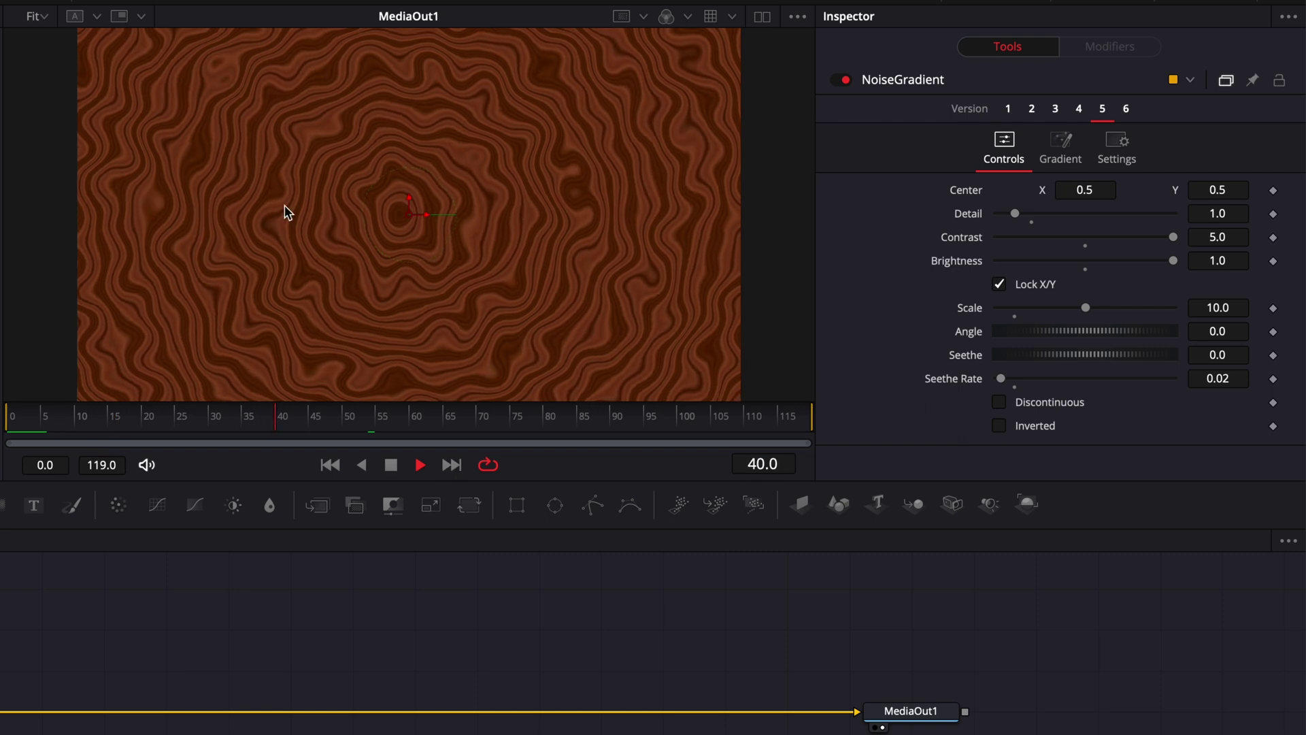
pyautogui.press('space')
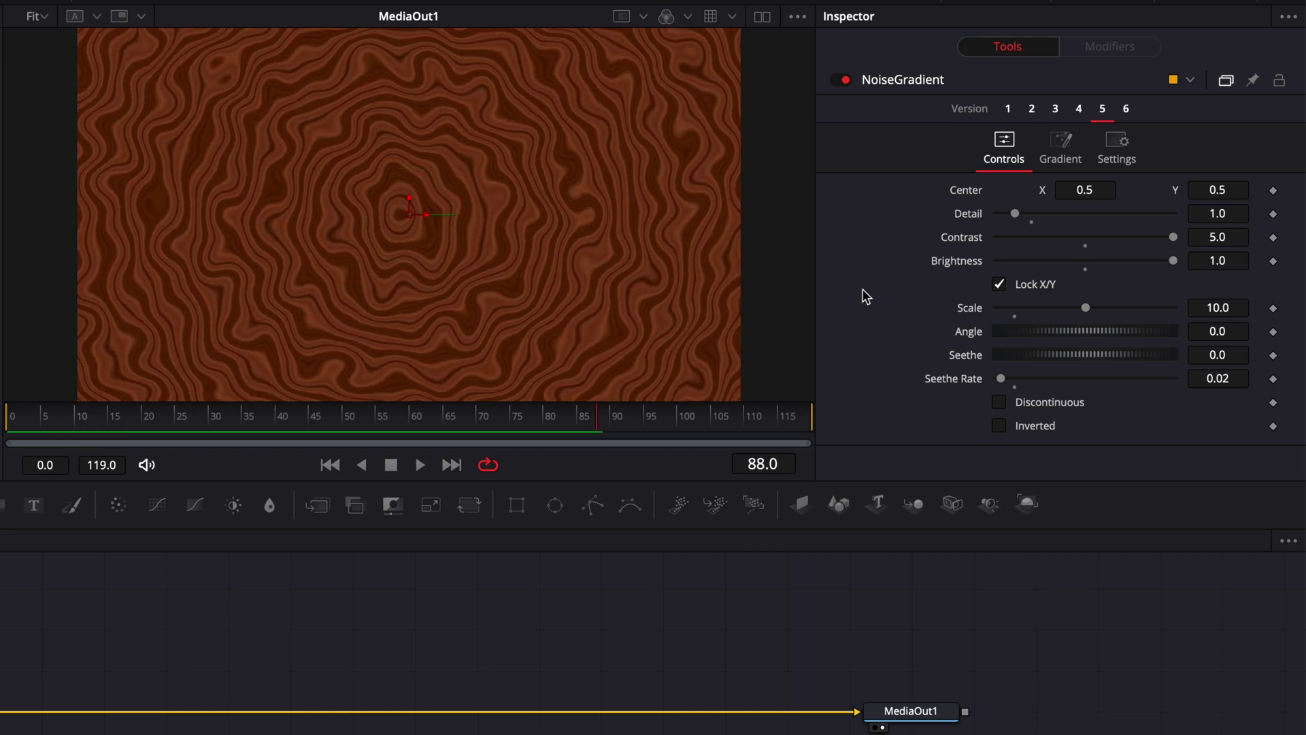
pyautogui.click(1058, 164)
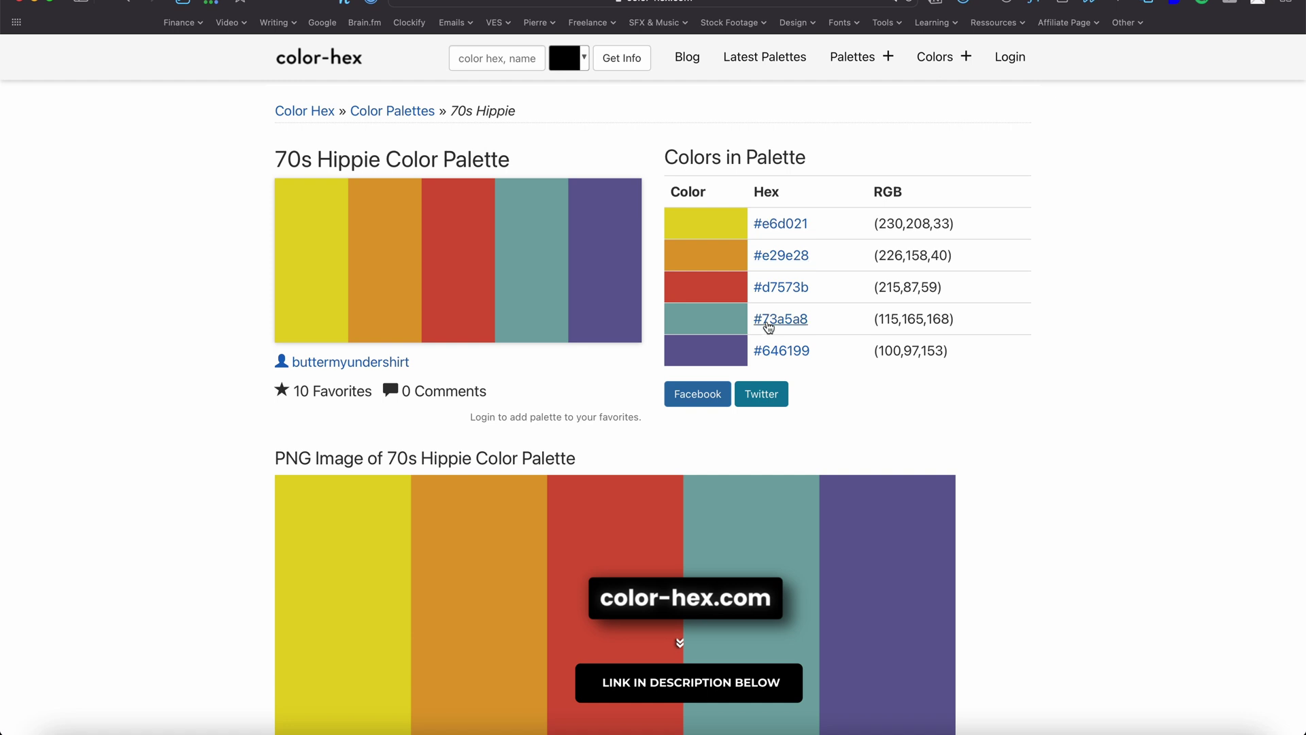
# Select the yellow hex code e6d021 in color-hex.com's 70s Hippie palette.
pyautogui.doubleClick(786, 223)
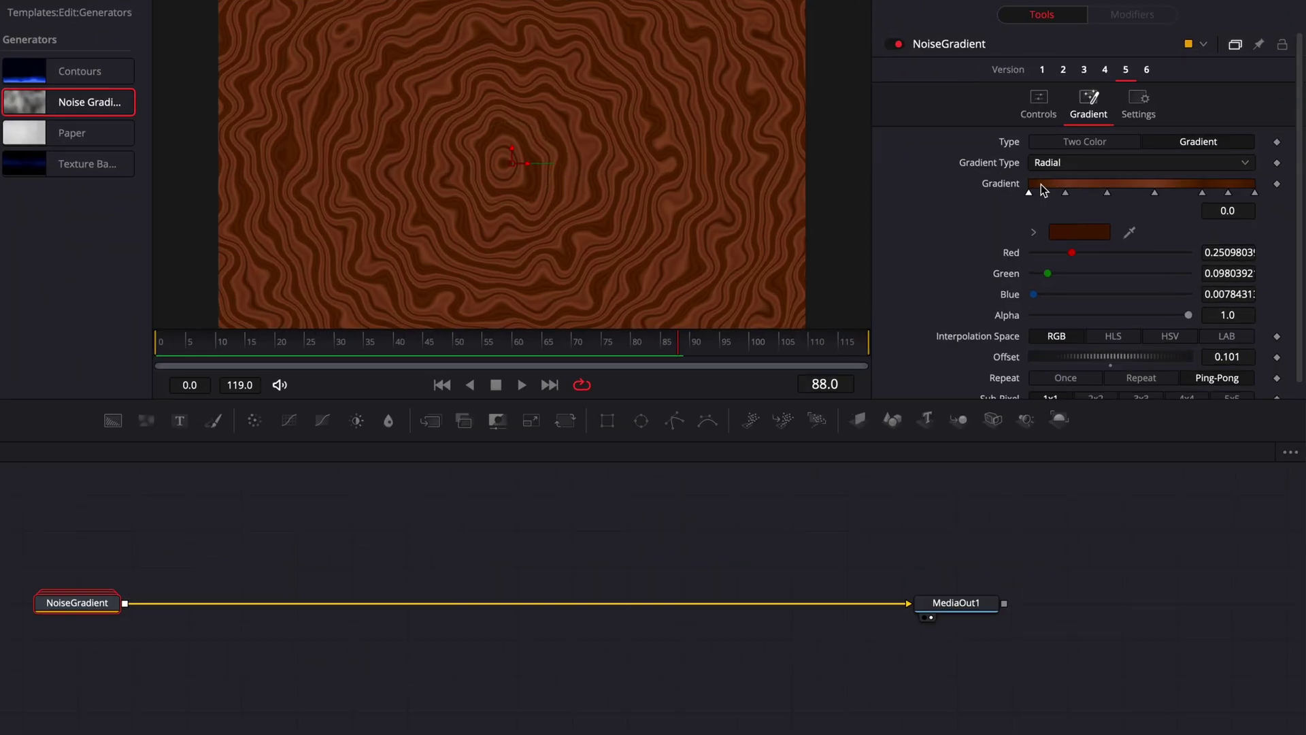
# Replace the first gradient stop's colour 401802 with the yellow hex e6d021.
pyautogui.click(1095, 236)
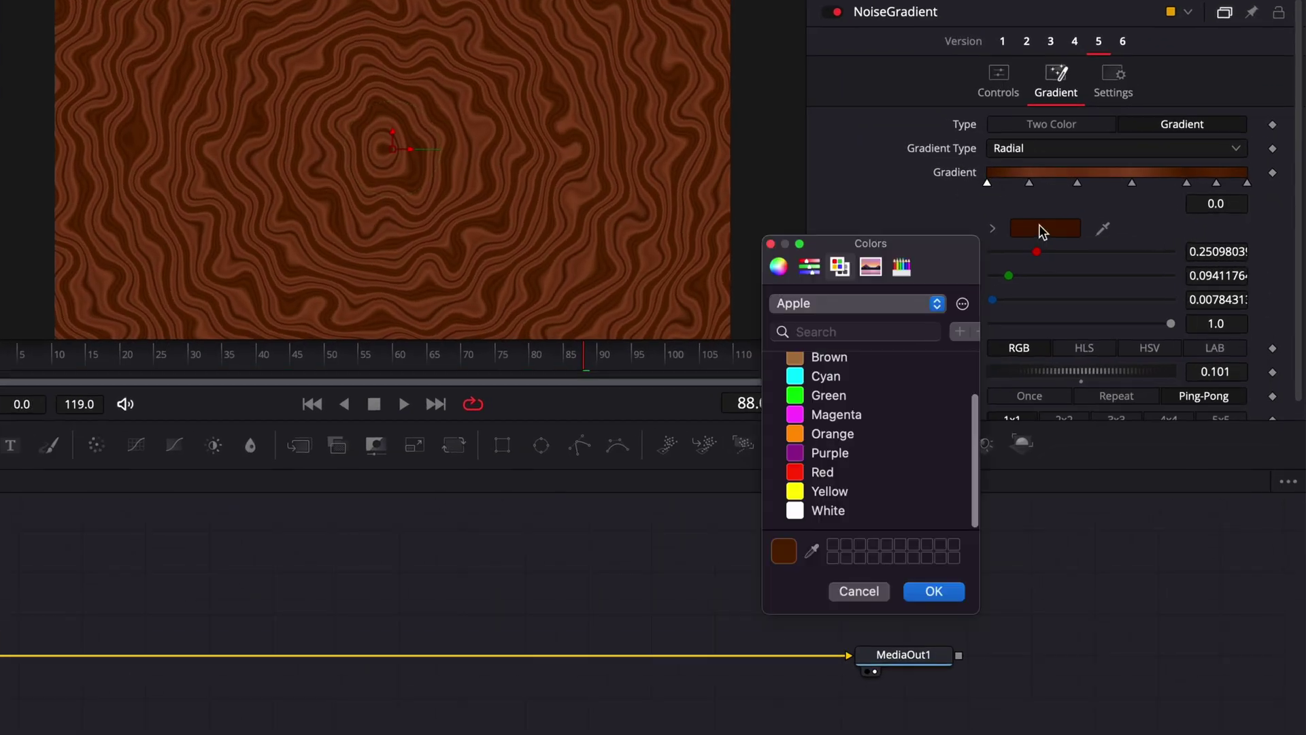
pyautogui.click(809, 266)
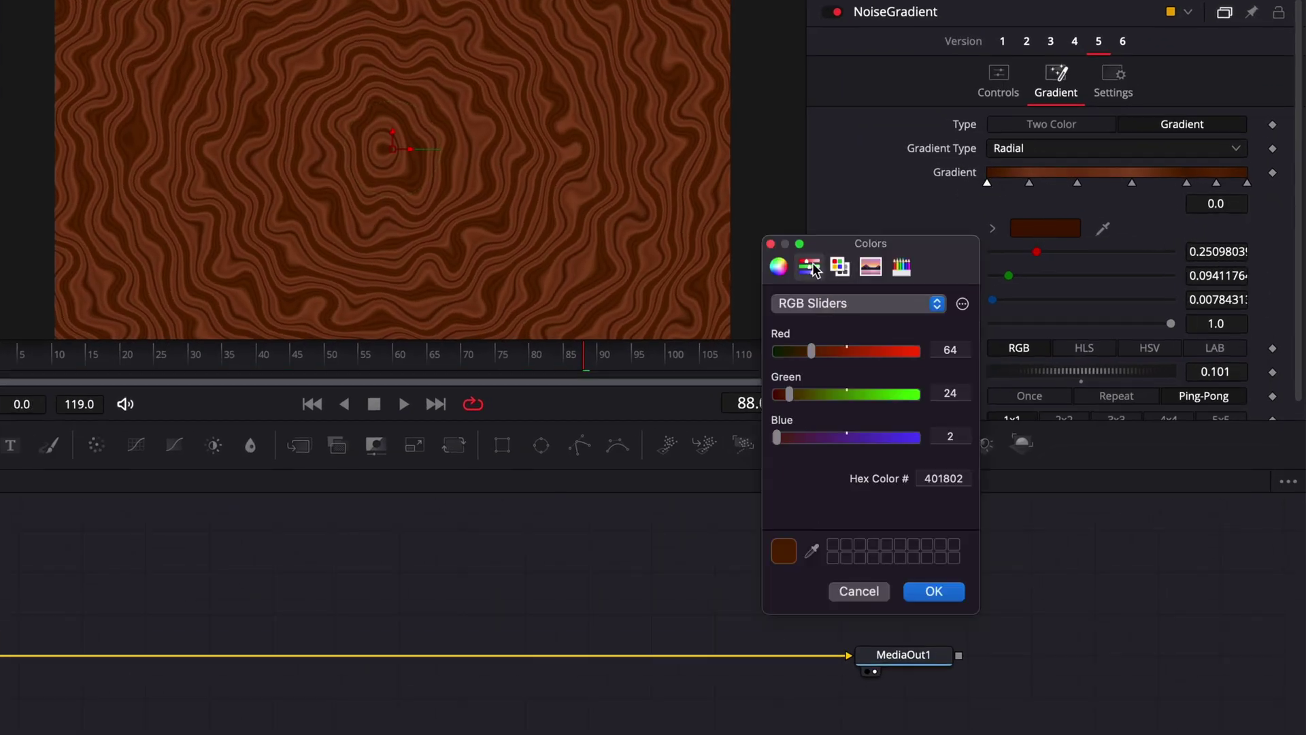
pyautogui.doubleClick(929, 479)
pyautogui.rightClick(951, 479)
pyautogui.click(983, 617)
pyautogui.press('Return')
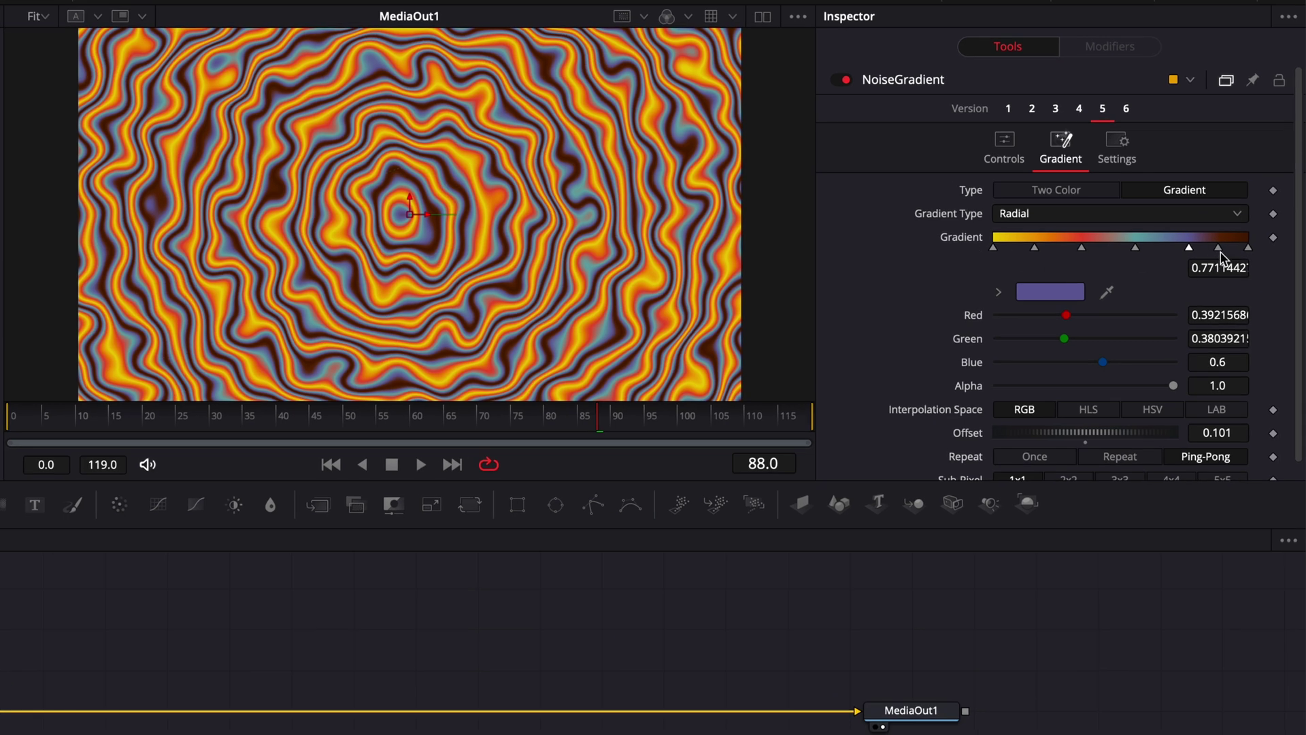
# Delete the two dark brown end stops and slide the purple stop toward the end.
pyautogui.click(1219, 249)
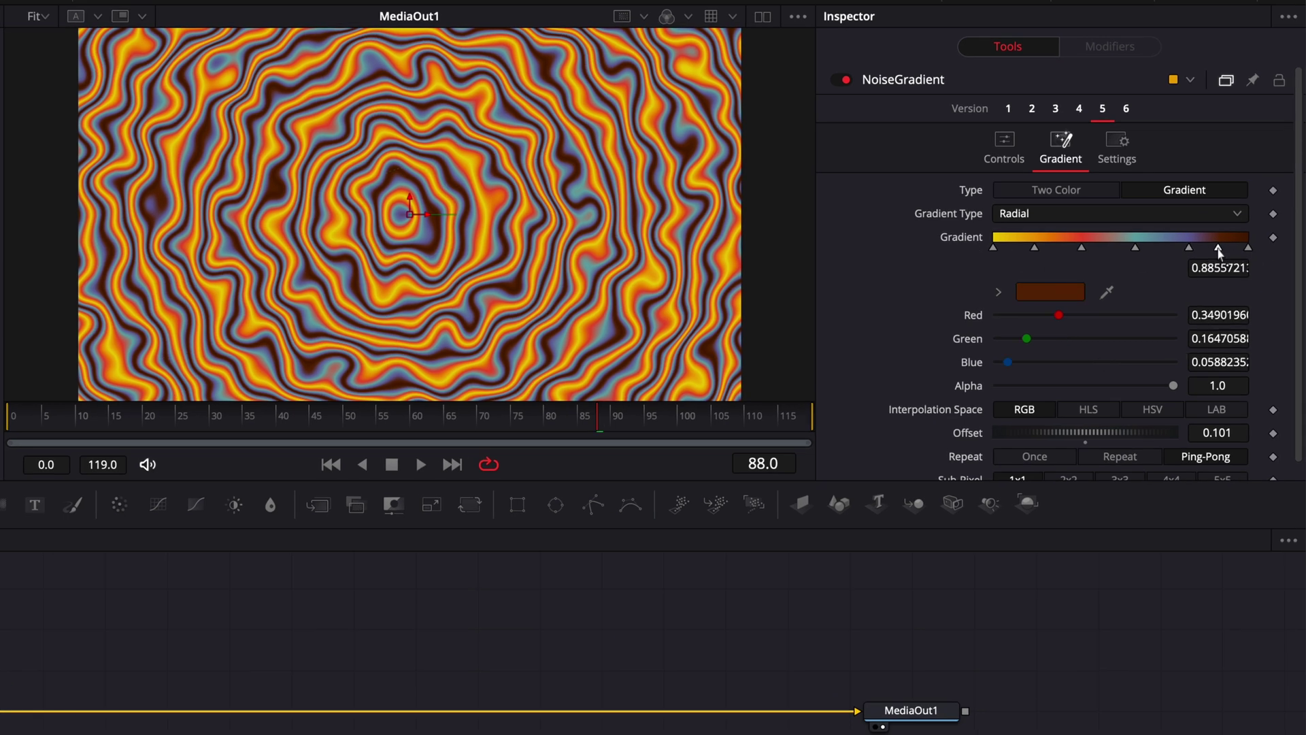
pyautogui.press('Delete')
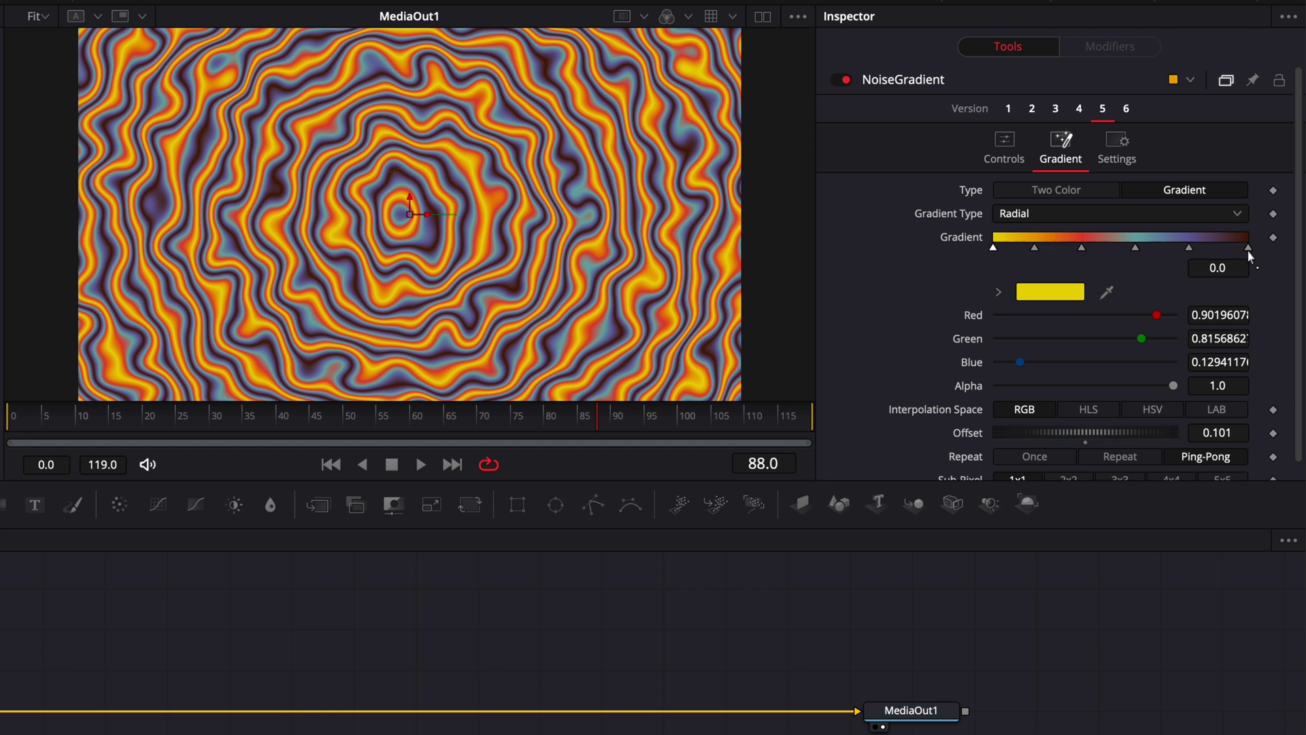
pyautogui.click(1248, 249)
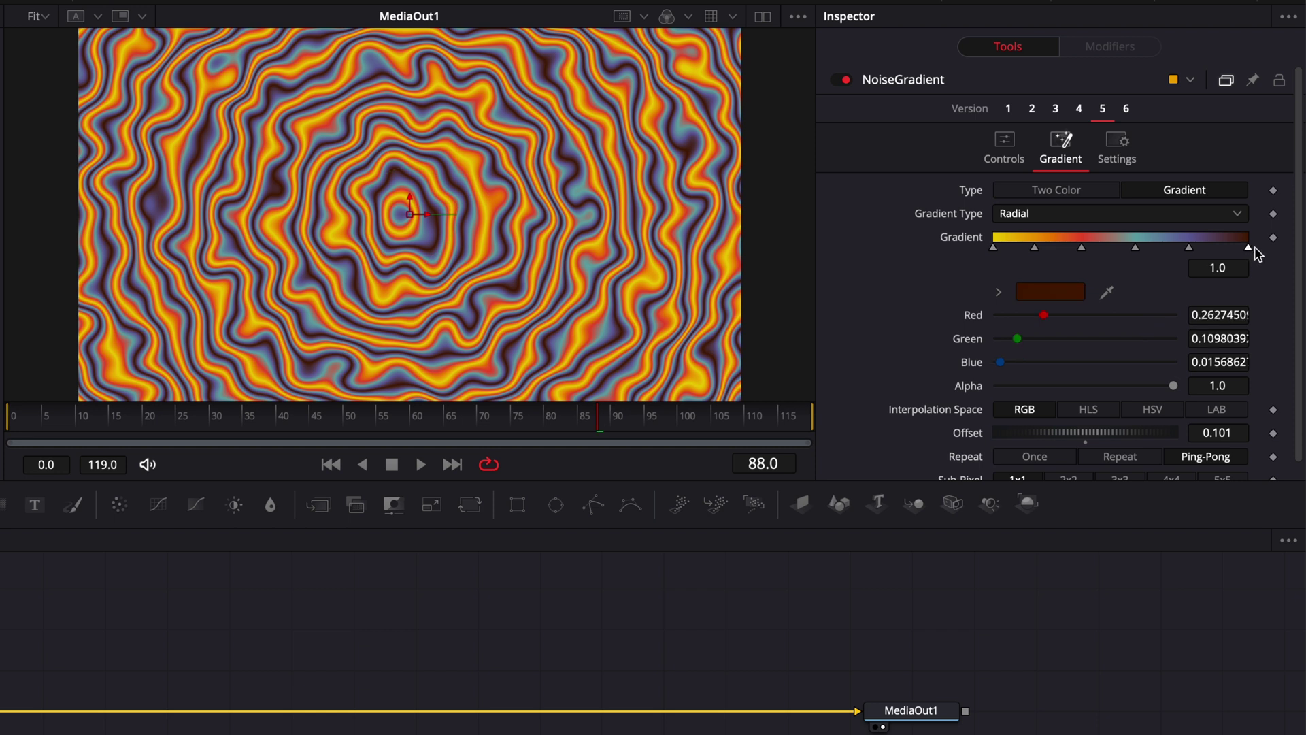
pyautogui.press('Delete')
pyautogui.moveTo(1190, 248); pyautogui.dragTo(1212, 249)
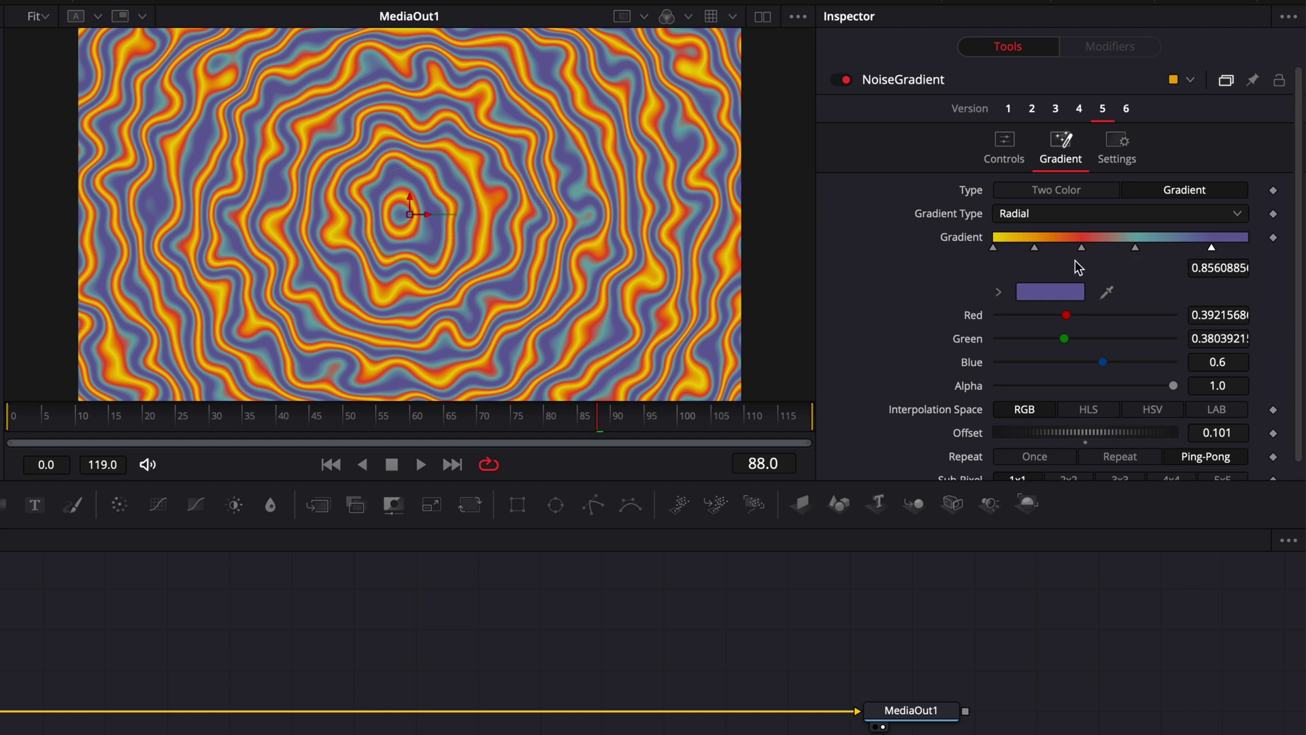
# Move the red stop to about 0.67, orange to 0.53 and purple to 0.62.
pyautogui.moveTo(1081, 249)
pyautogui.mouseDown()
pyautogui.moveTo(1166, 249)
pyautogui.moveTo(1102, 251)
pyautogui.mouseUp()
pyautogui.click(1135, 250)
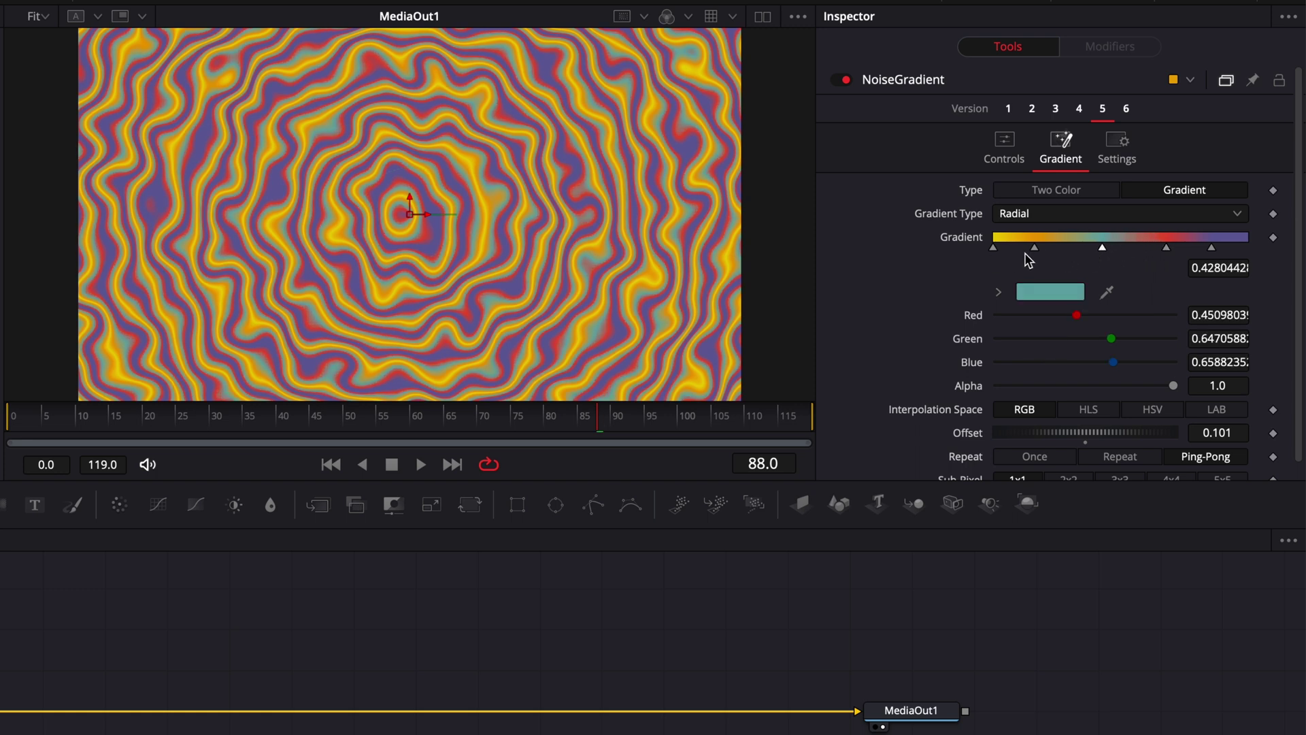
pyautogui.moveTo(1034, 249); pyautogui.dragTo(1125, 250)
pyautogui.click(1129, 249)
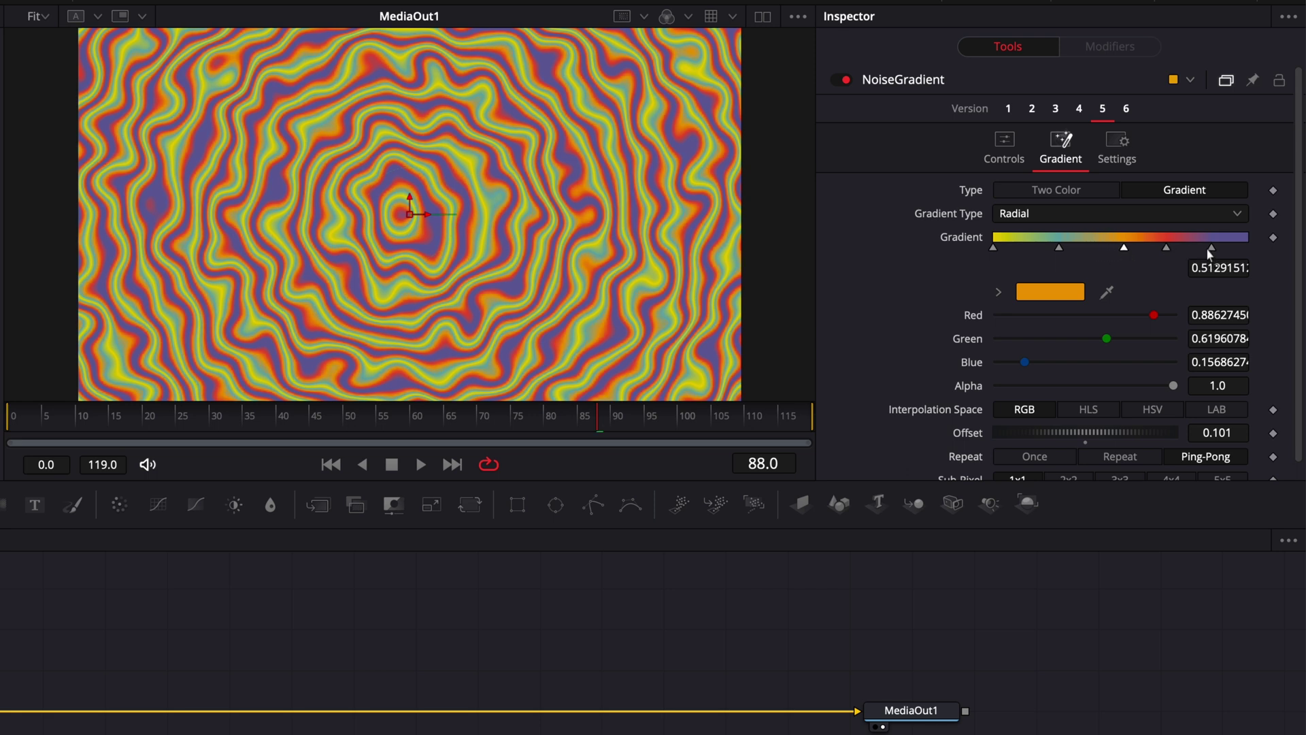
pyautogui.moveTo(1217, 250); pyautogui.dragTo(1170, 255)
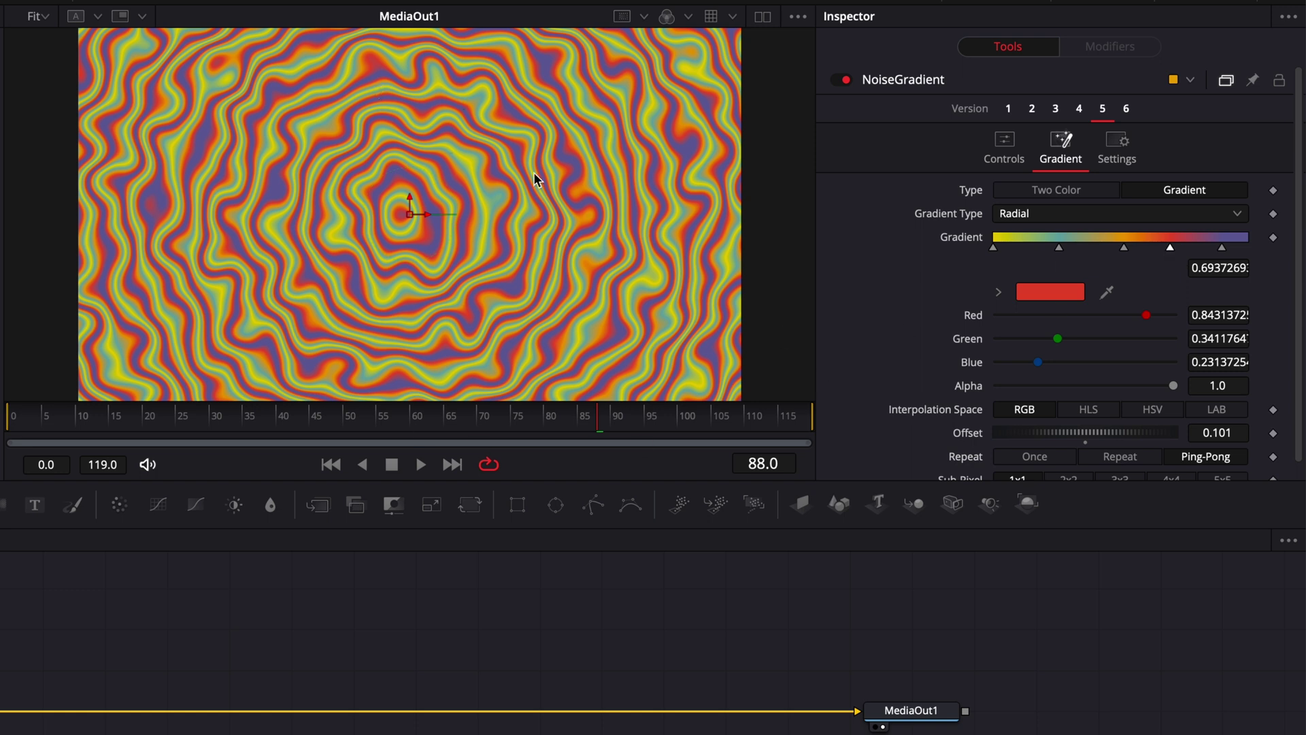
# Play the animation from the start to preview the new colour bands.
pyautogui.click(16, 418)
pyautogui.press('space')
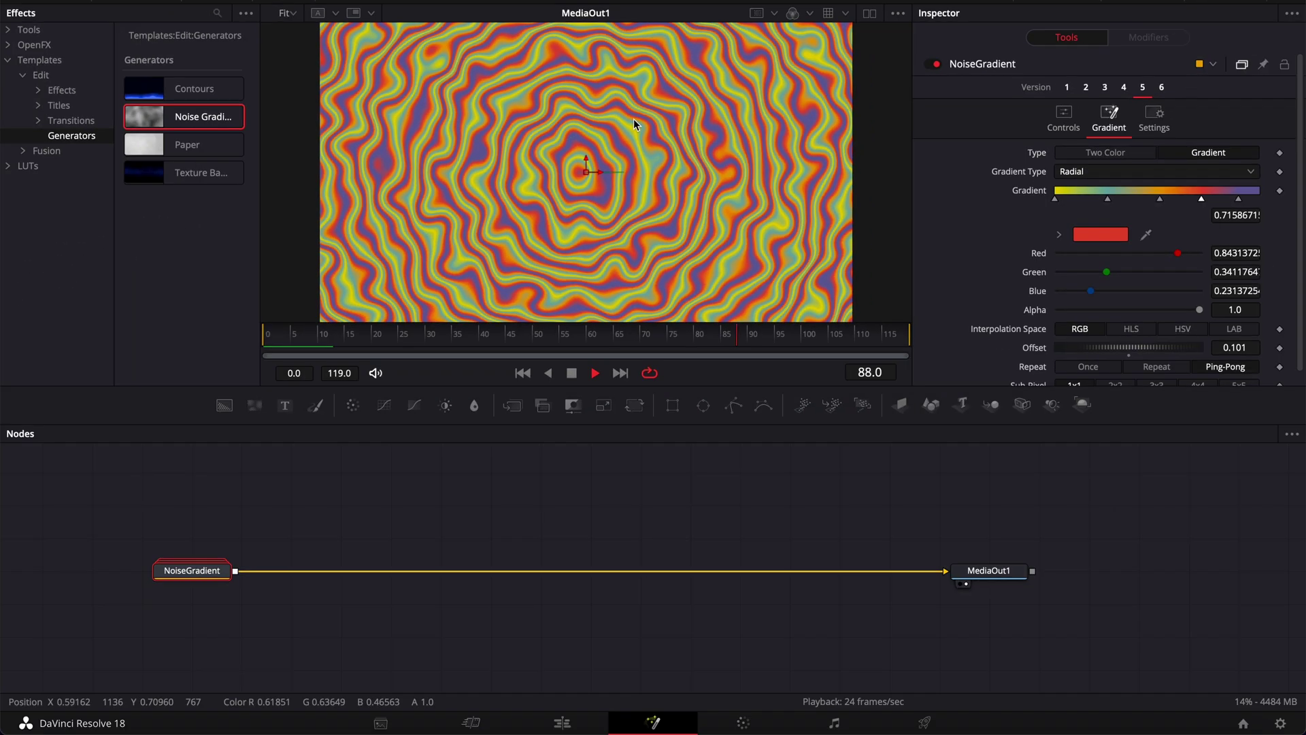
pyautogui.press('space')
# Drop a Text+ node onto the NoiseGradient link and enter RESOLVE as its text.
pyautogui.moveTo(213, 270); pyautogui.dragTo(144, 508)
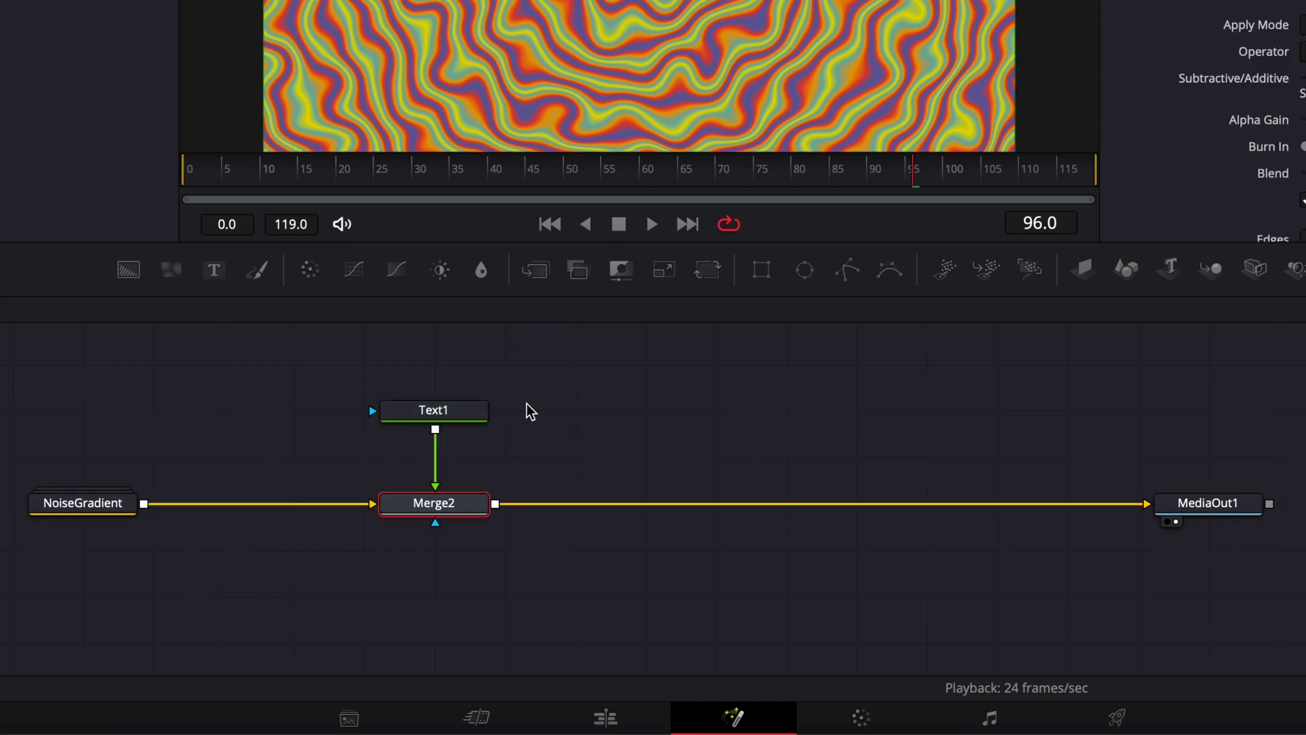
pyautogui.click(457, 411)
pyautogui.write('RE')
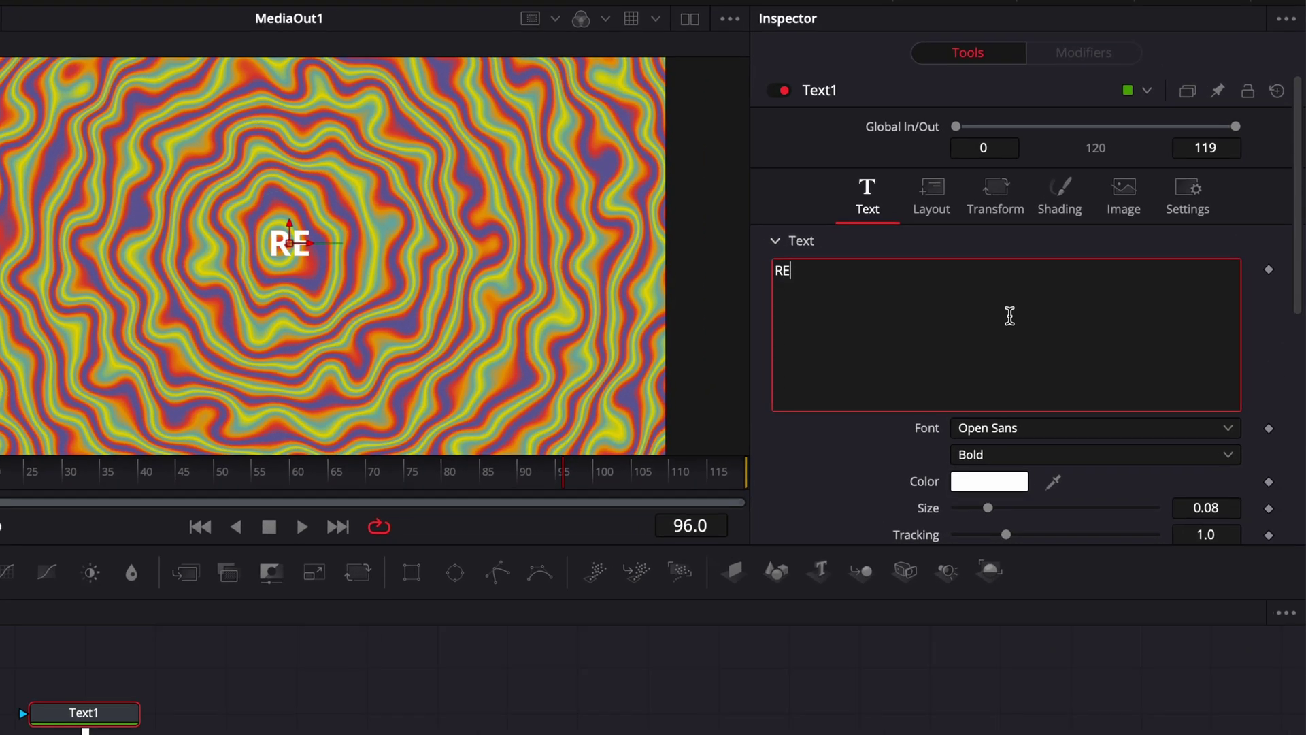
pyautogui.write('SOLVE')
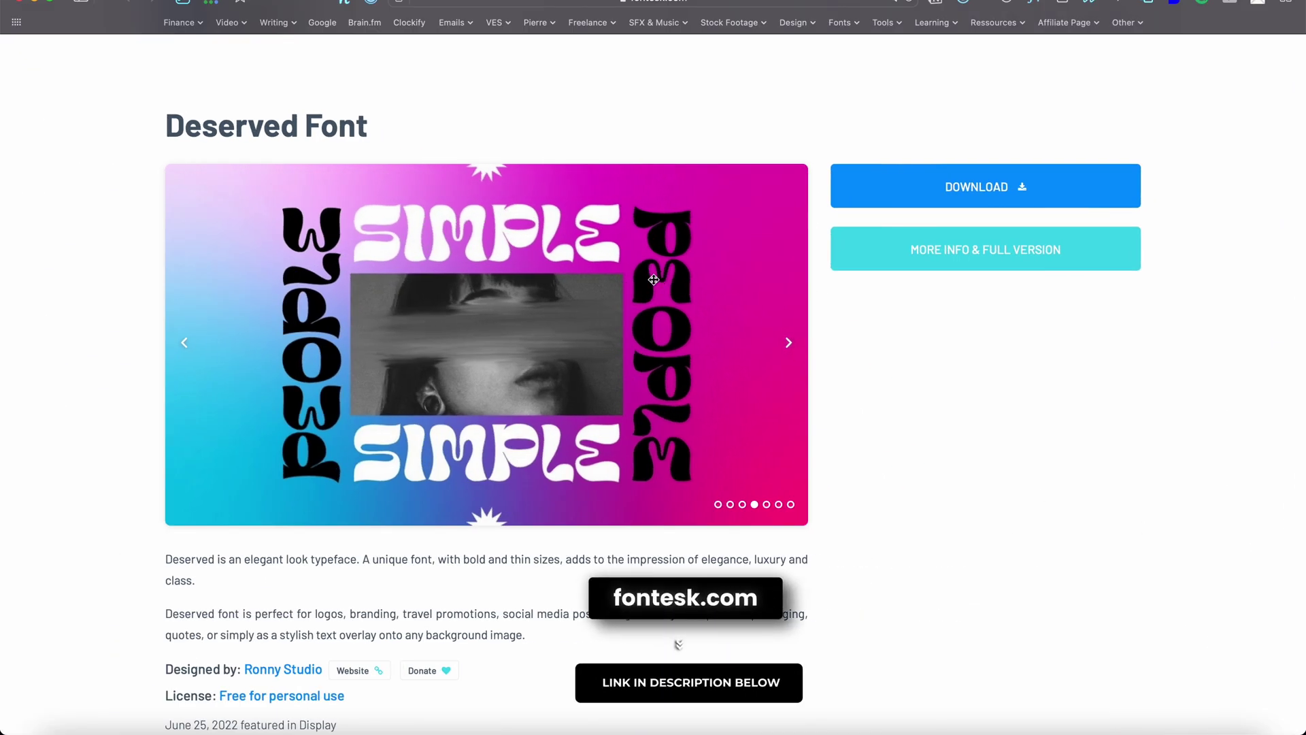
# Select the Deserved Font title on fontesk.com's font page.
pyautogui.moveTo(166, 124); pyautogui.dragTo(392, 117)
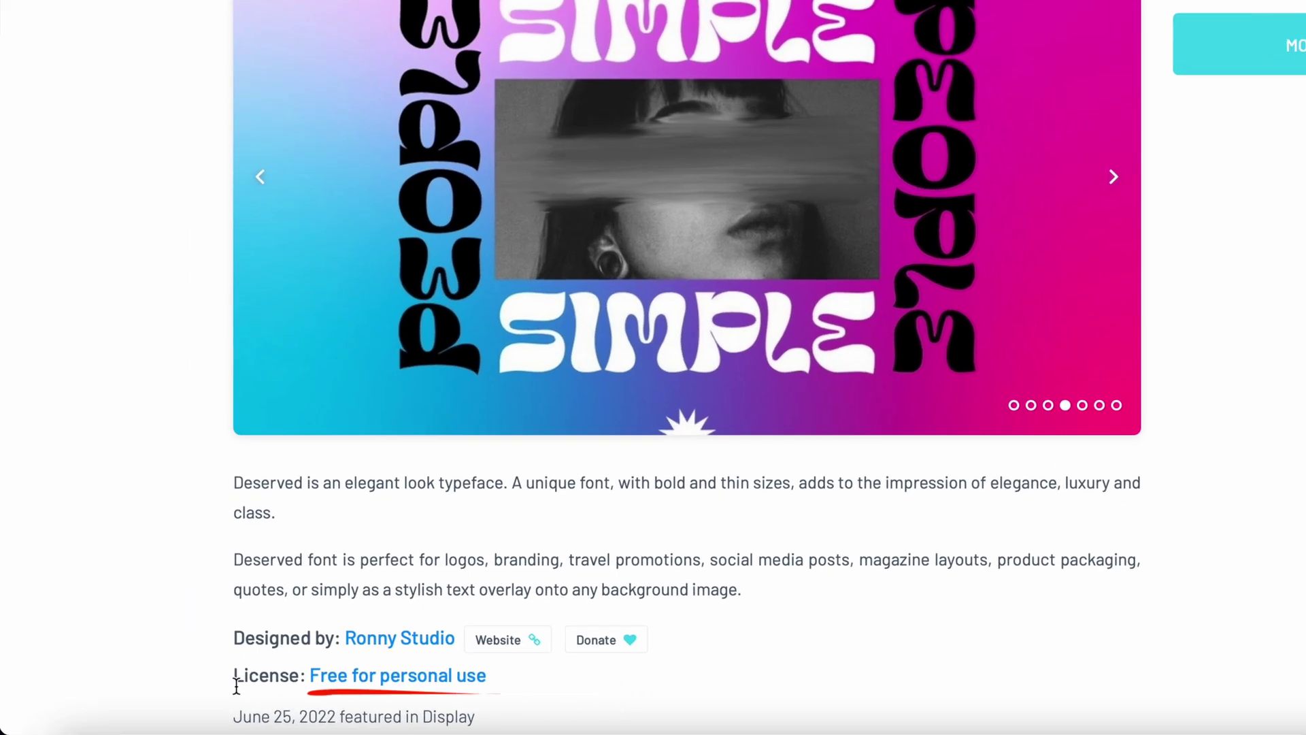
# Set the Text1 title font to Deserved.
pyautogui.scroll(-2, 231, 684)
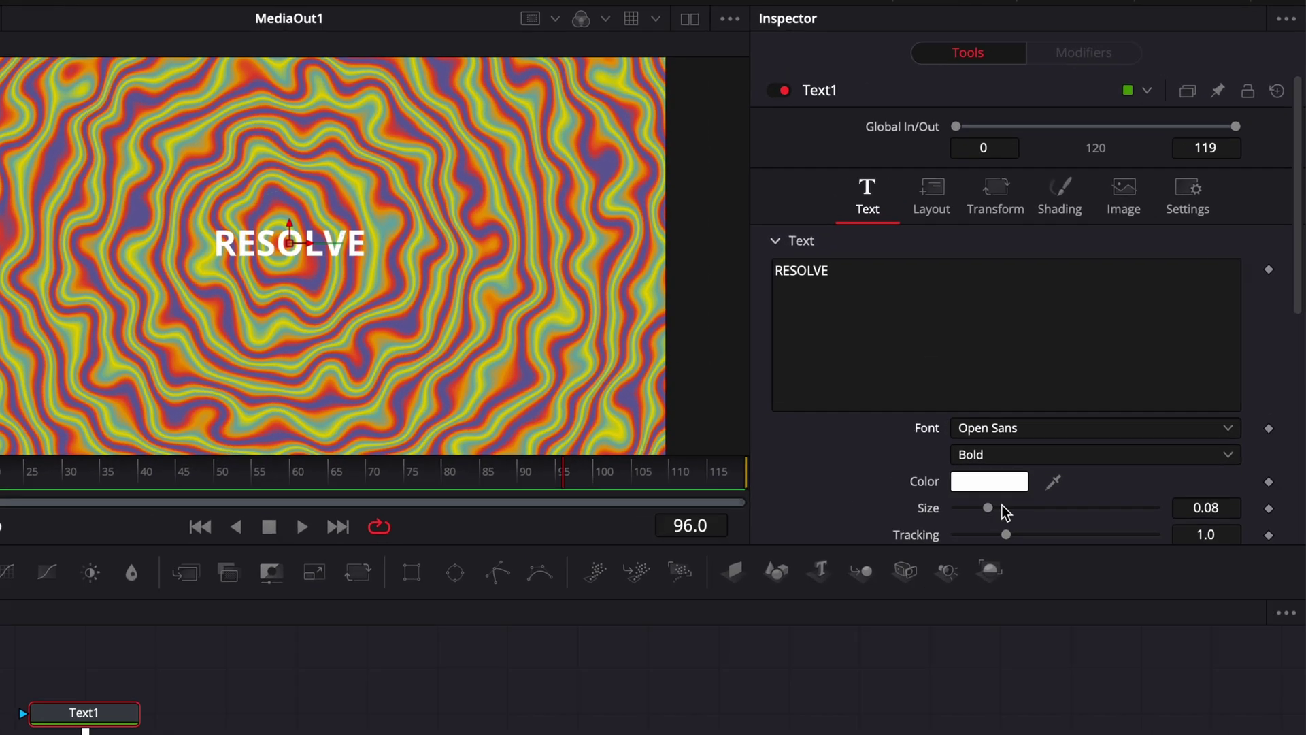
pyautogui.click(1129, 304)
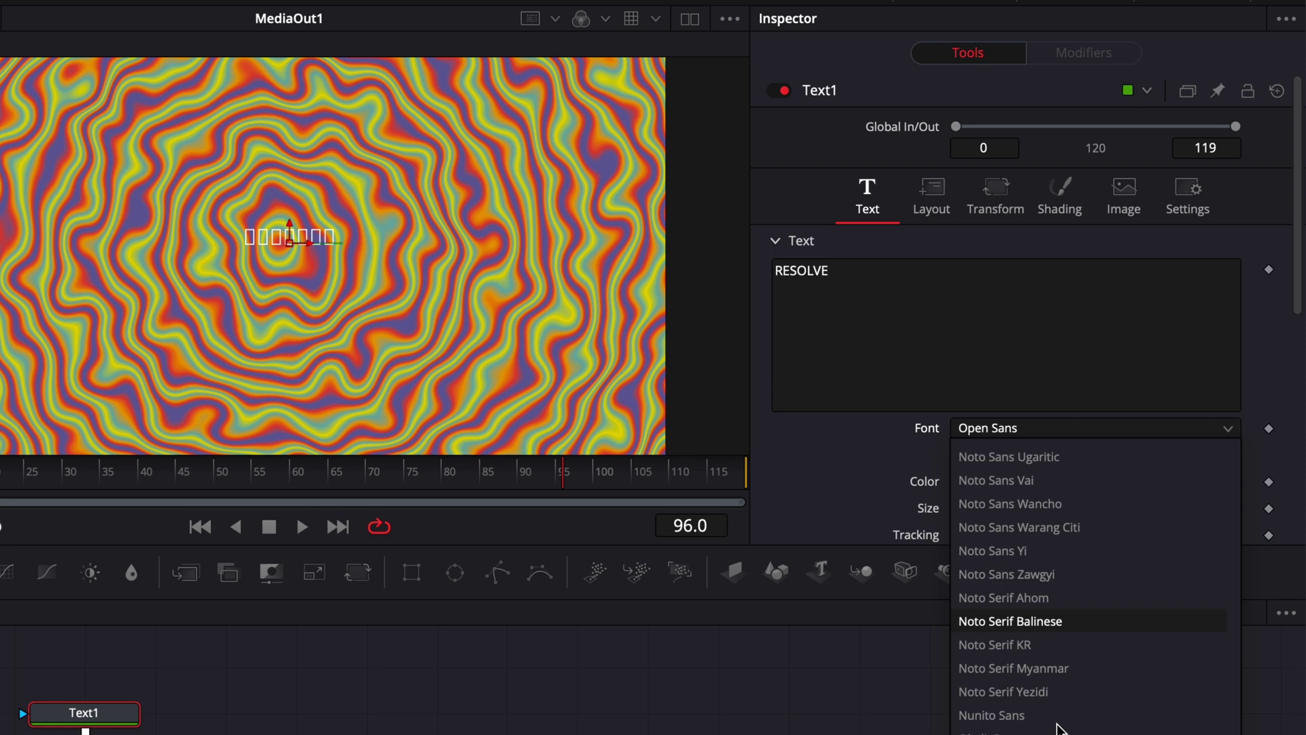
pyautogui.click(847, 723)
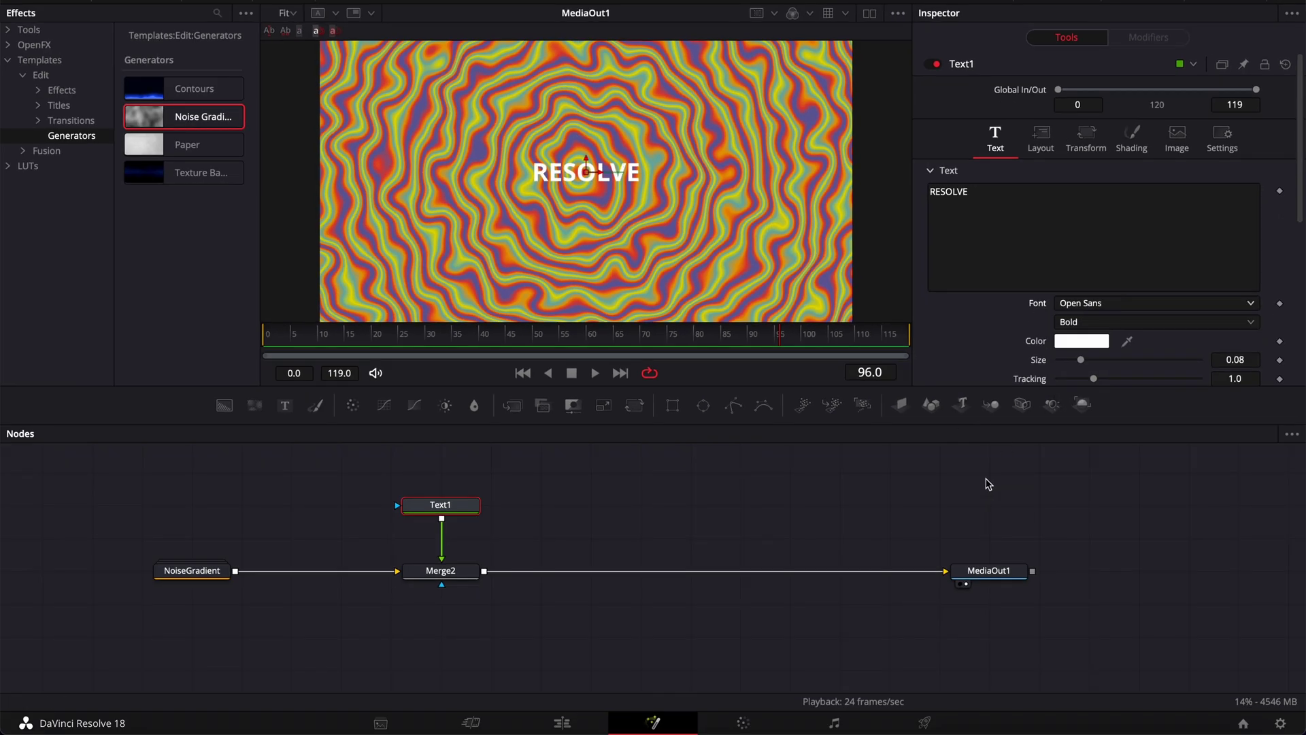
pyautogui.click(1156, 303)
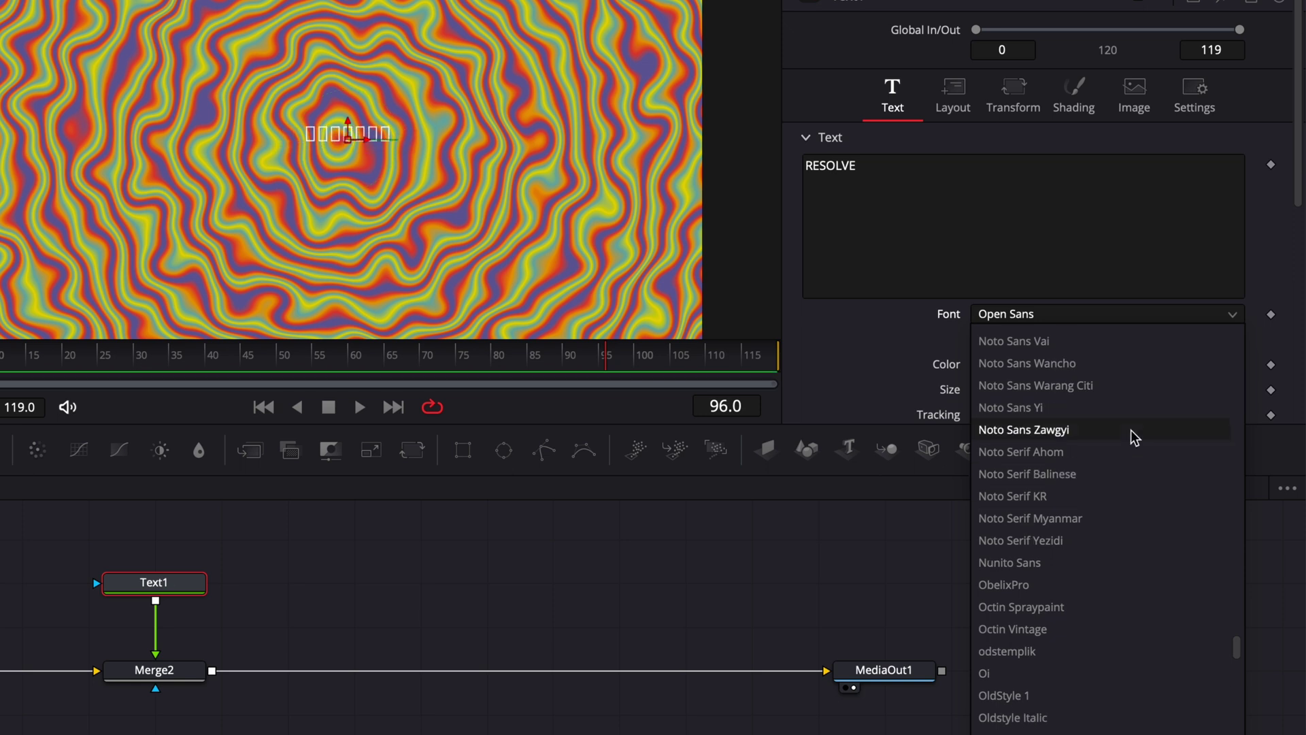
pyautogui.press('d')
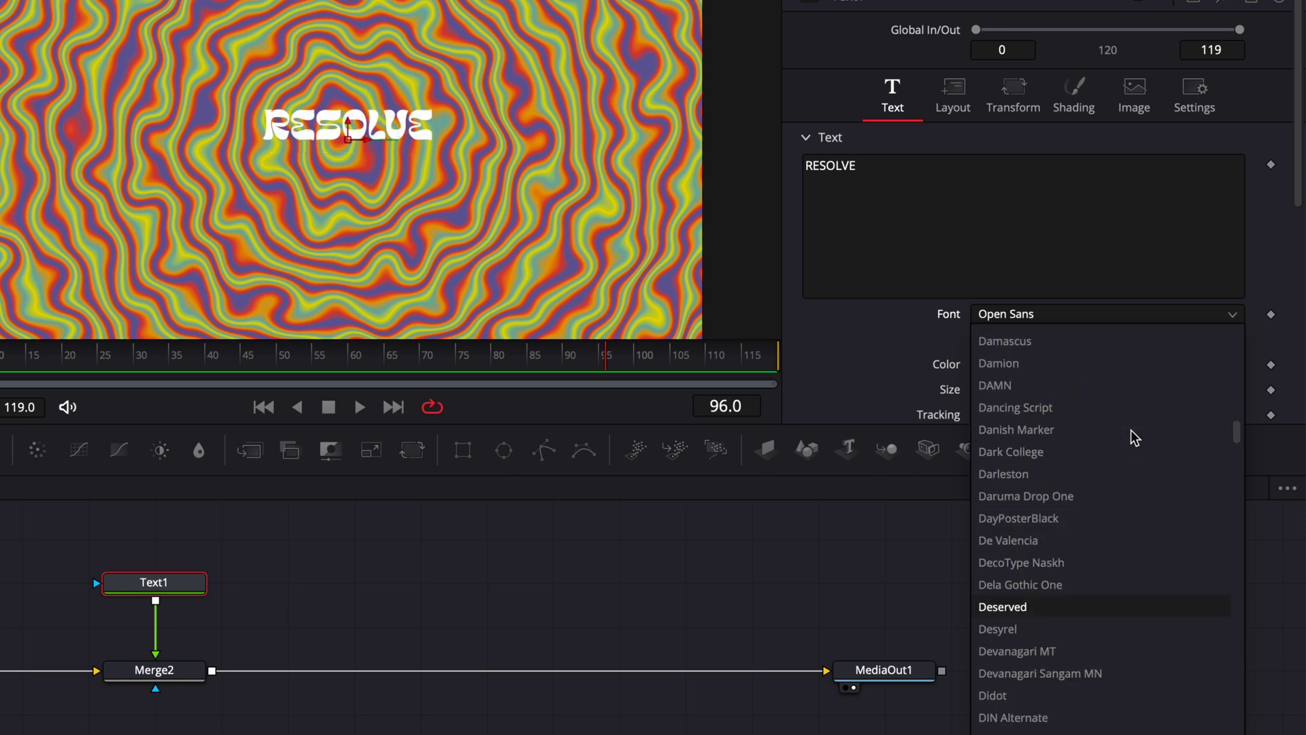
pyautogui.press('Return')
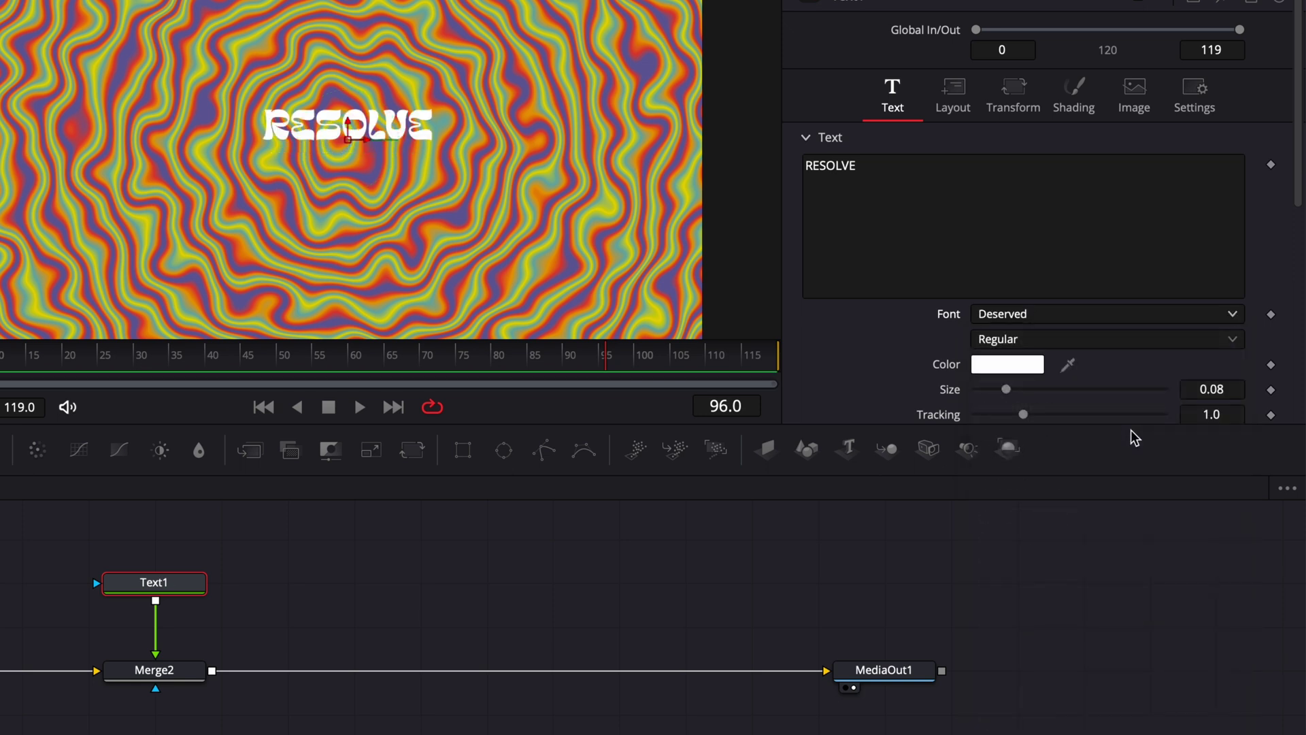
# Enlarge RESOLVE to size 0.2219, lower it in the frame, and move Text1 up in the graph.
pyautogui.moveTo(1008, 390); pyautogui.dragTo(1061, 393)
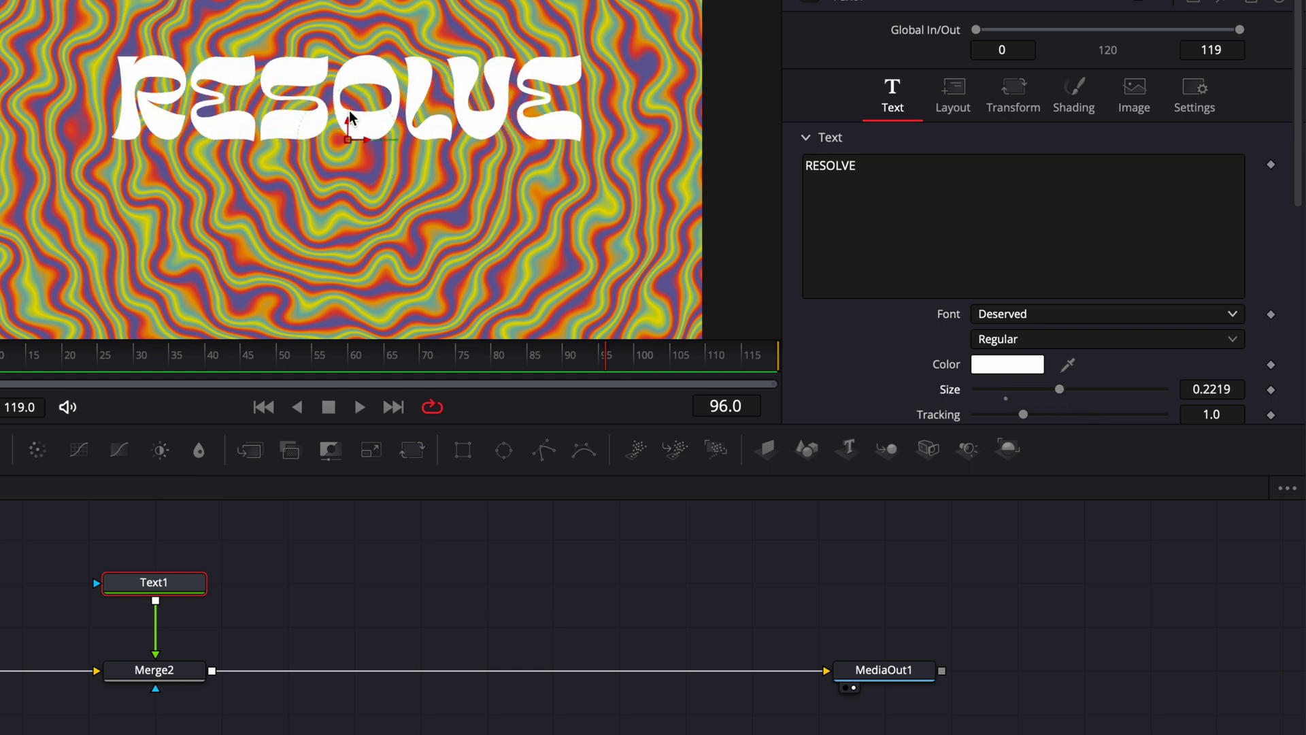
pyautogui.moveTo(345, 116); pyautogui.dragTo(345, 173)
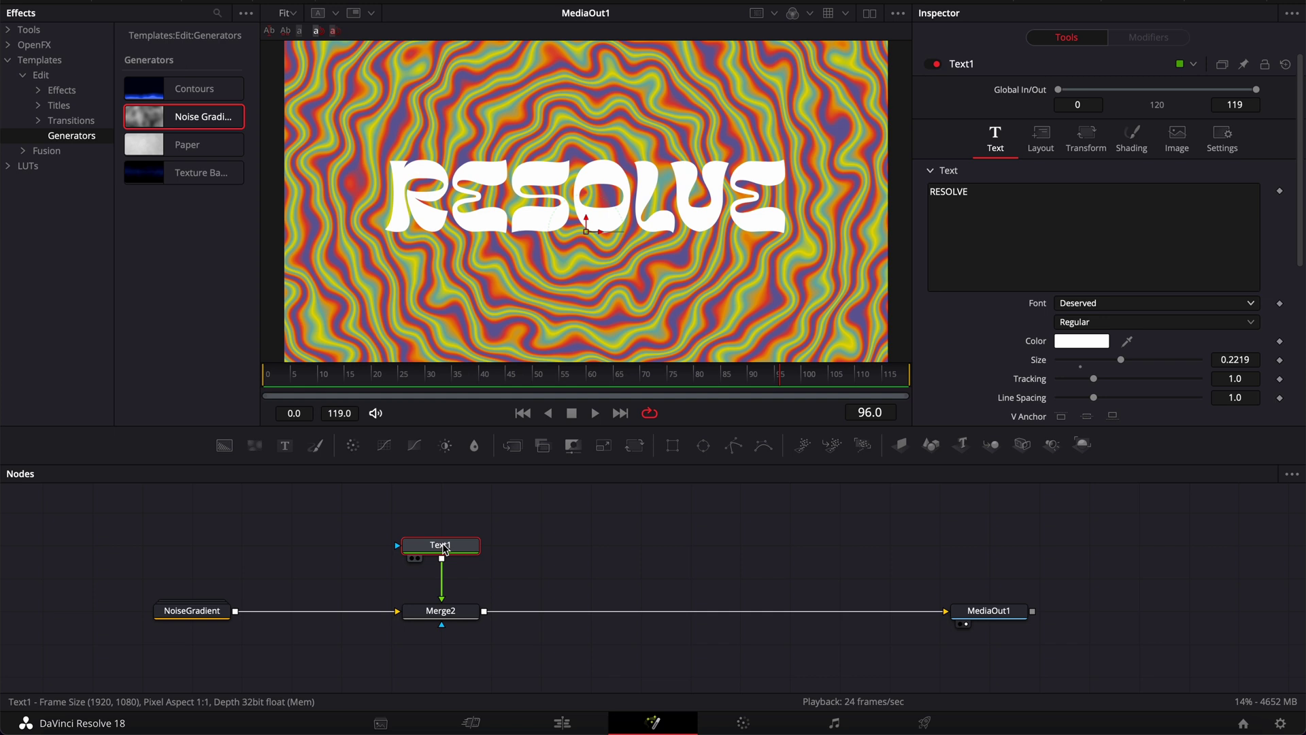
pyautogui.moveTo(443, 547); pyautogui.dragTo(448, 514)
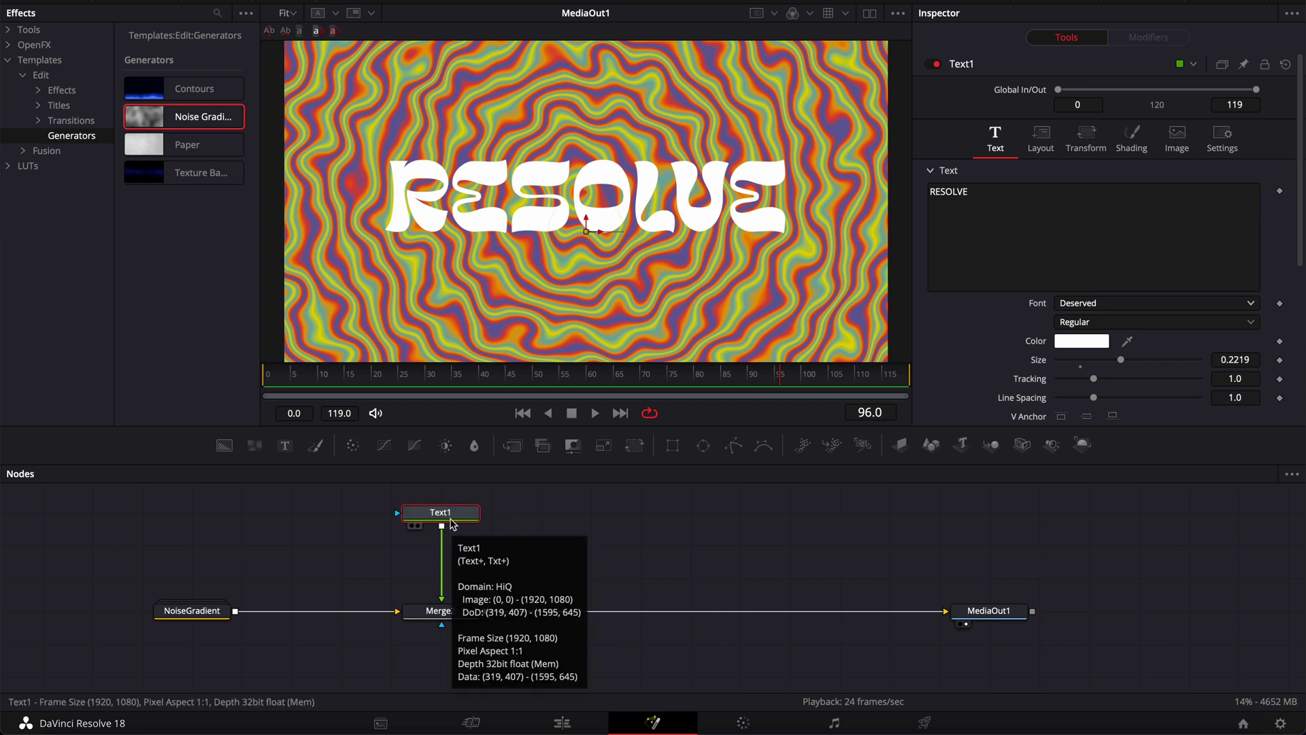
# Add a DropShadow node and then a Glow node after the RESOLVE title.
pyautogui.hotkey('shift', 'space')
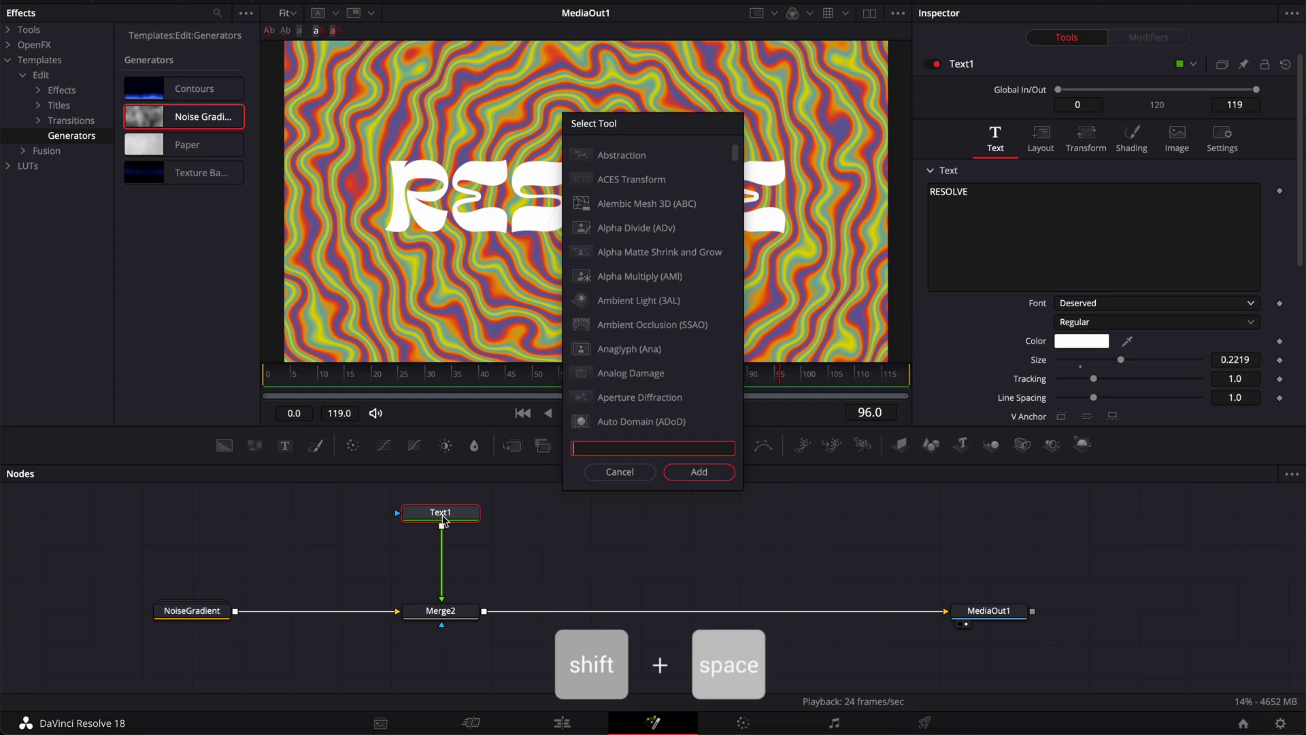
pyautogui.write('drop')
pyautogui.press('Return')
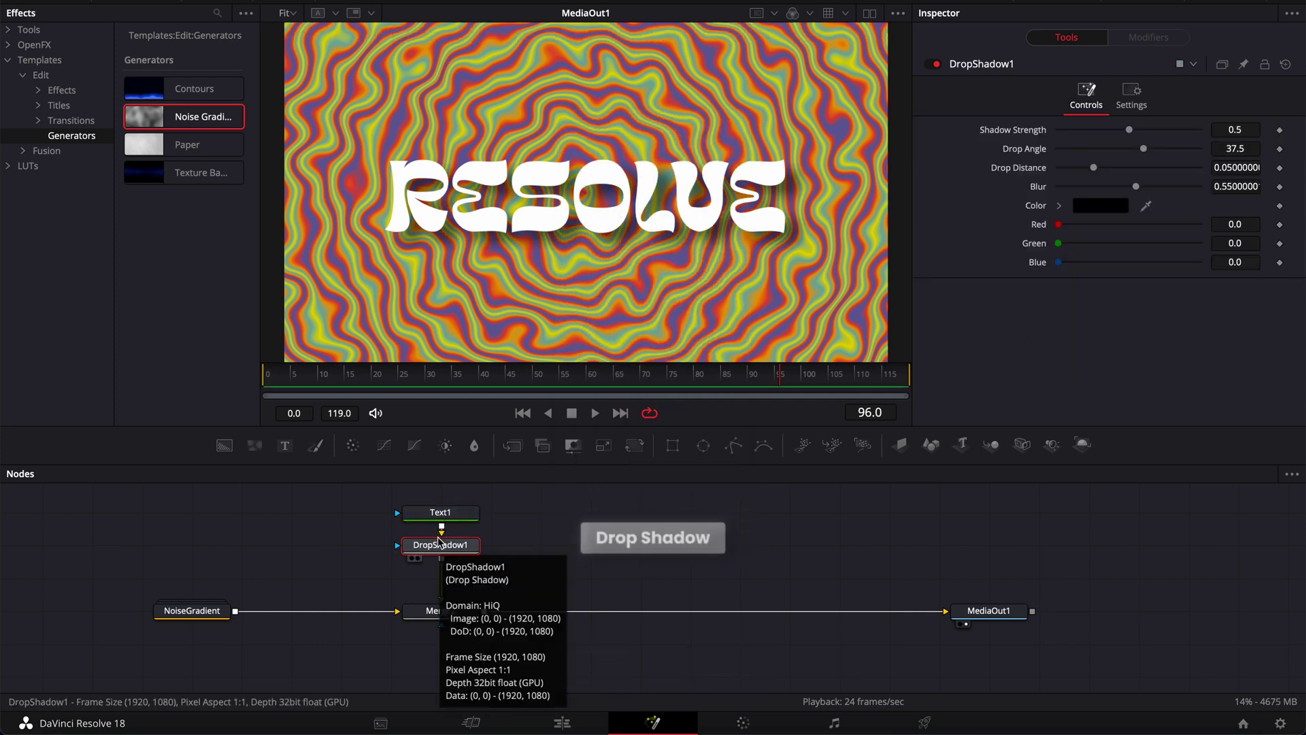
pyautogui.hotkey('shift', 'space')
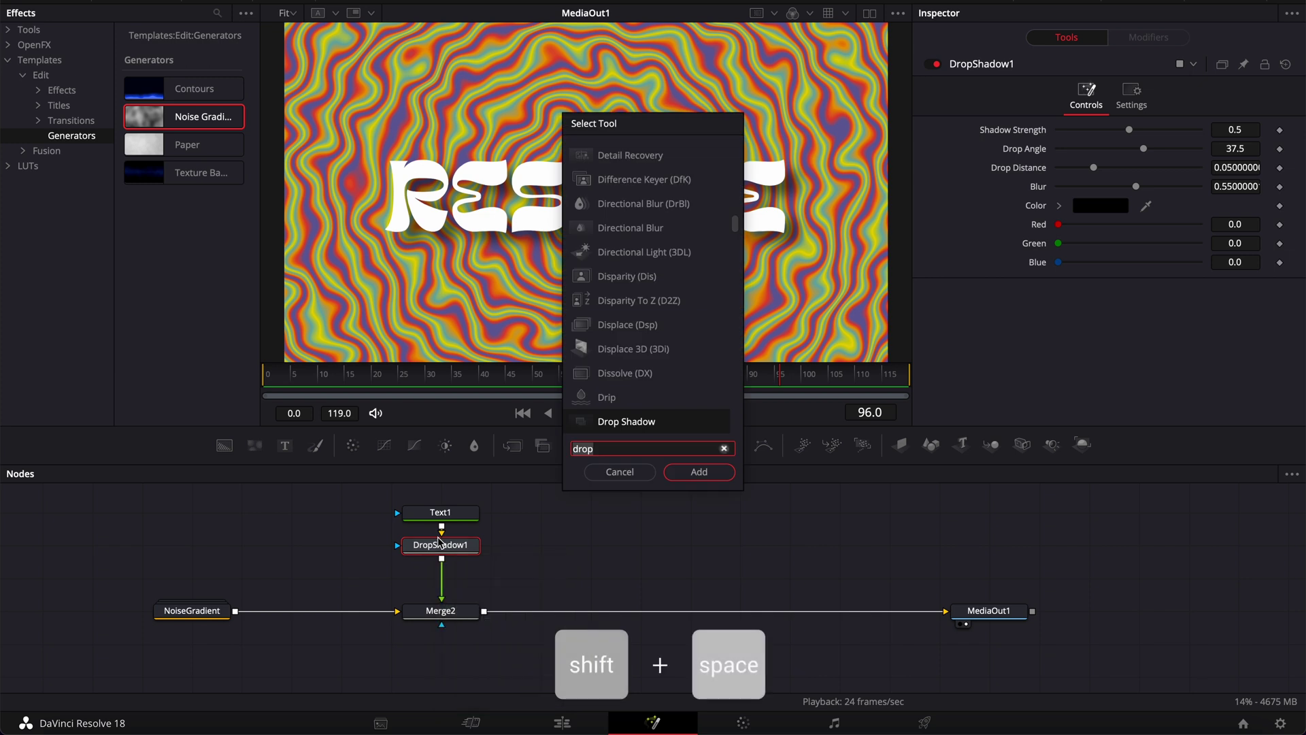
pyautogui.write('glow')
pyautogui.press('Return')
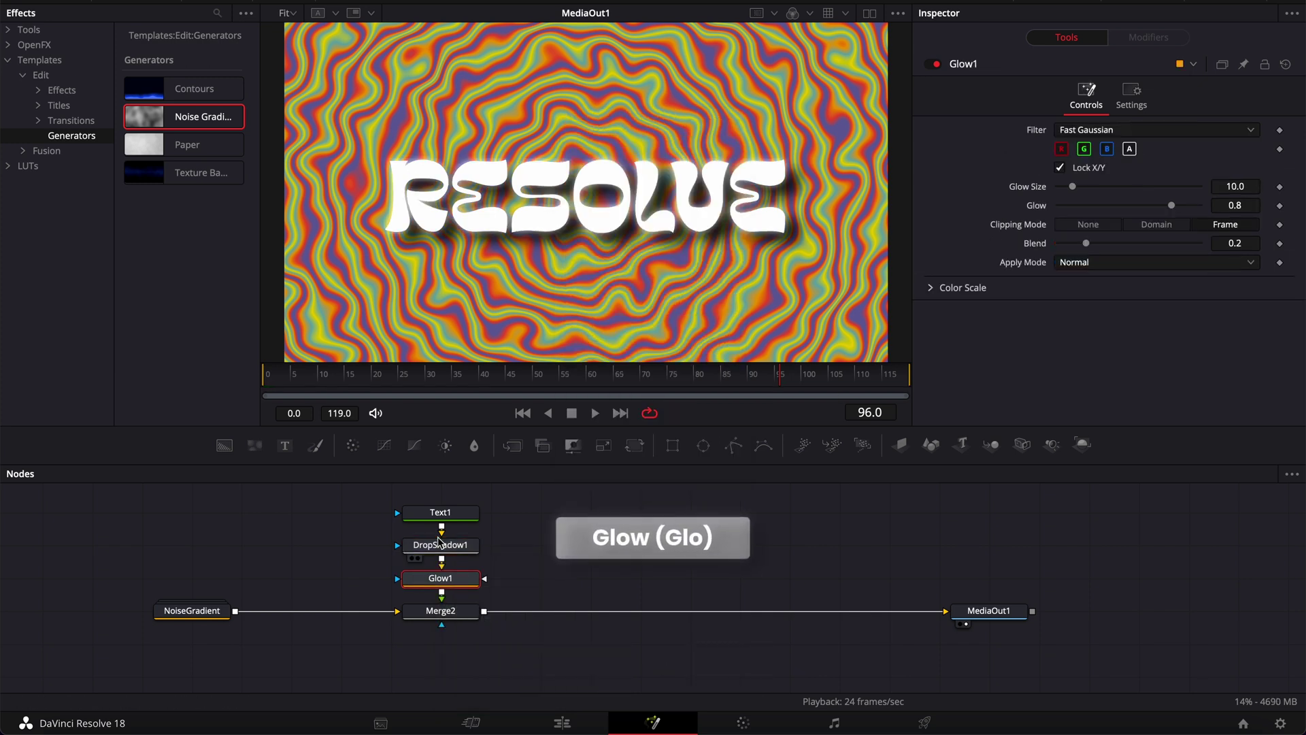
# Insert a Displace node beside the title branch and feed Glow1's output into Displace1.
pyautogui.moveTo(371, 524); pyautogui.dragTo(453, 534)
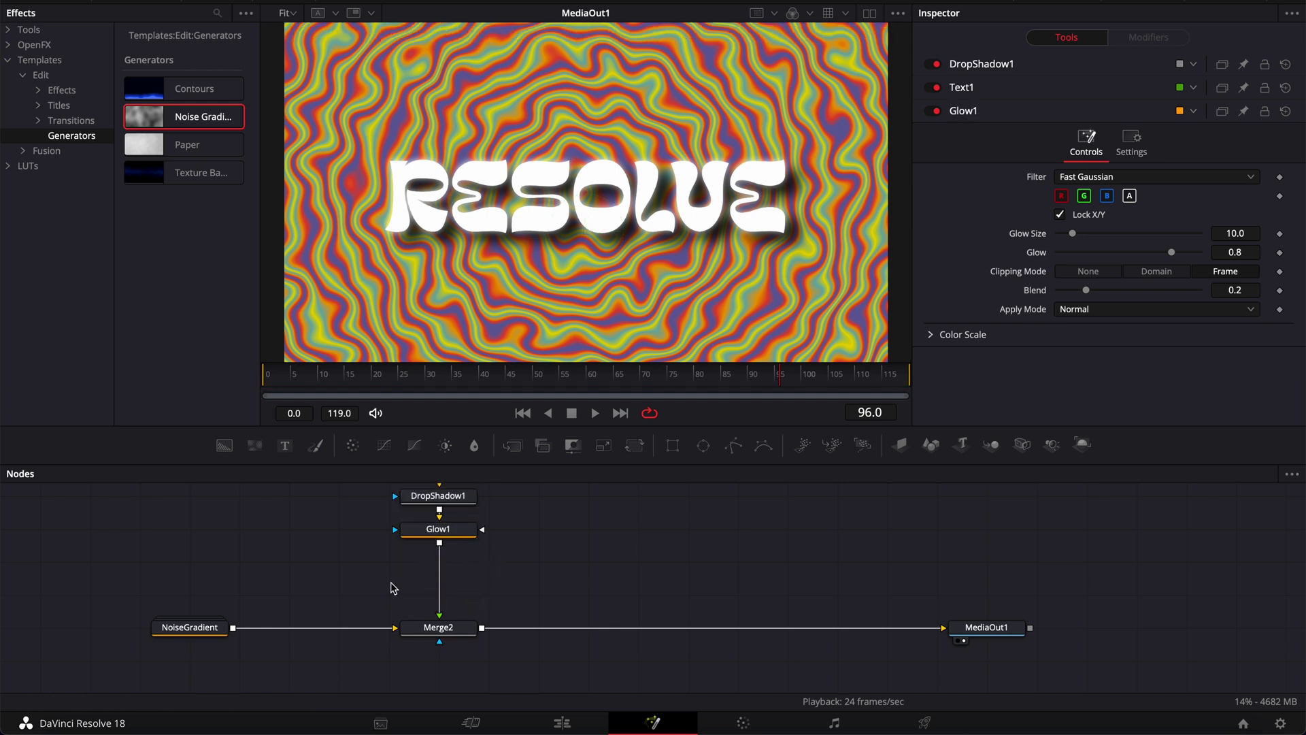
pyautogui.hotkey('shift', 'space')
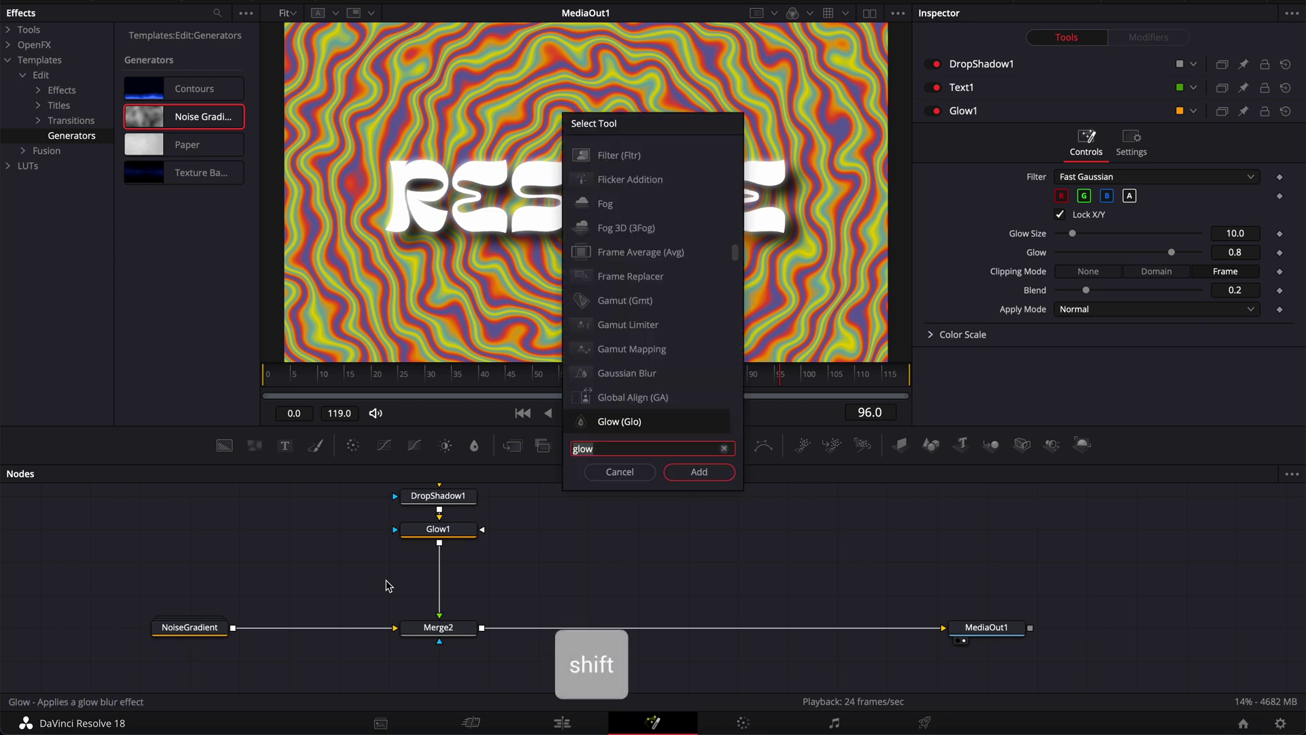
pyautogui.write('displ')
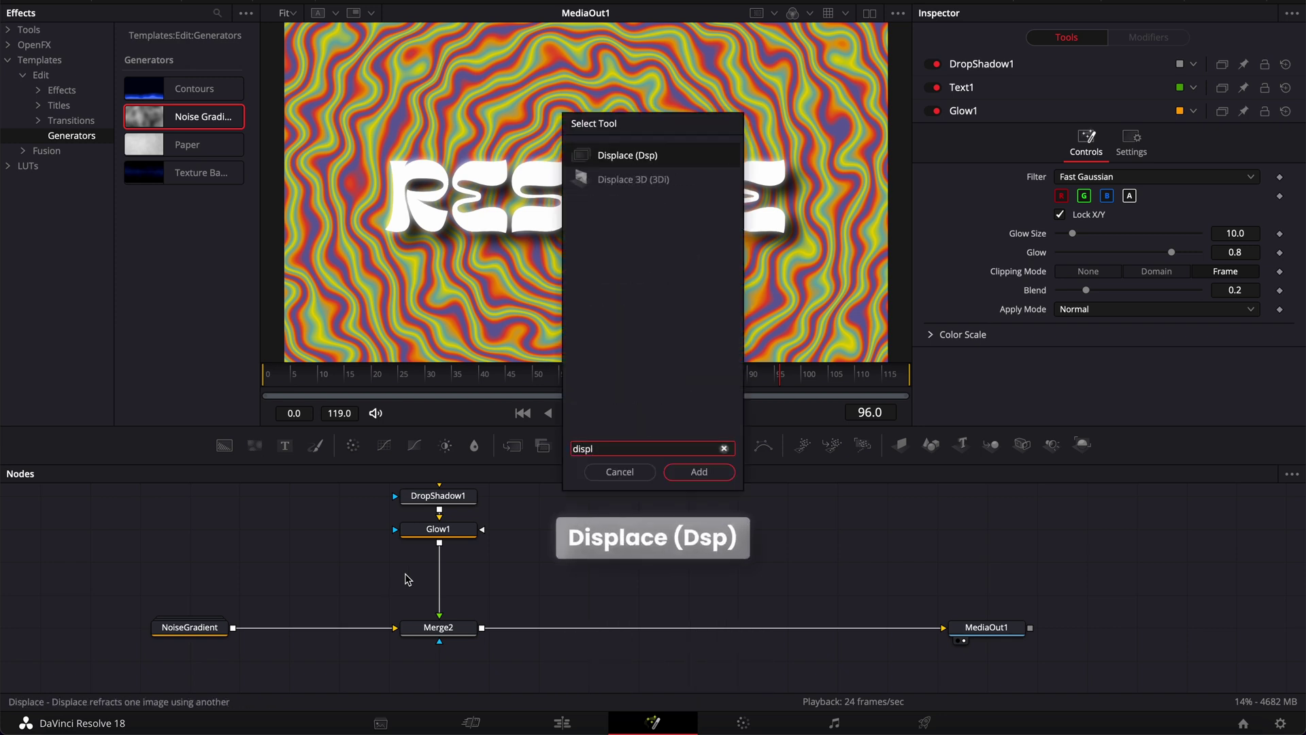
pyautogui.press('Return')
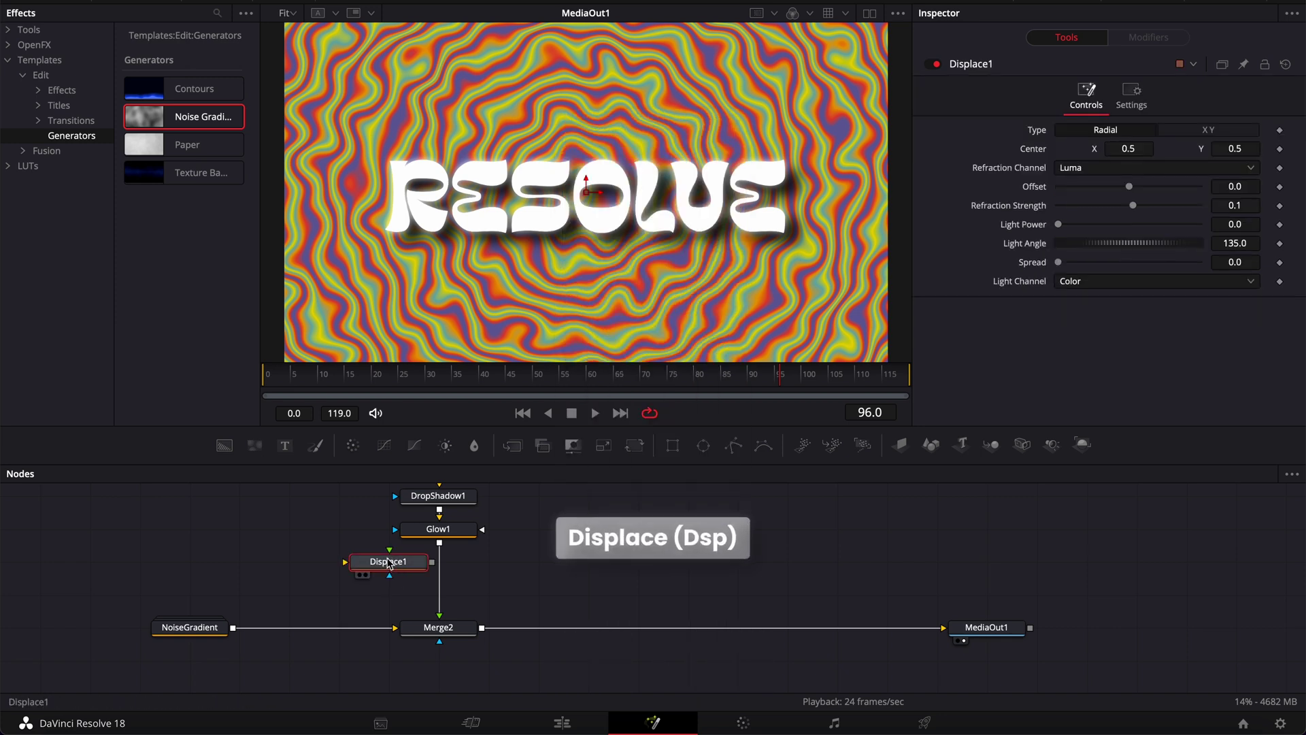
pyautogui.moveTo(388, 563); pyautogui.dragTo(443, 589)
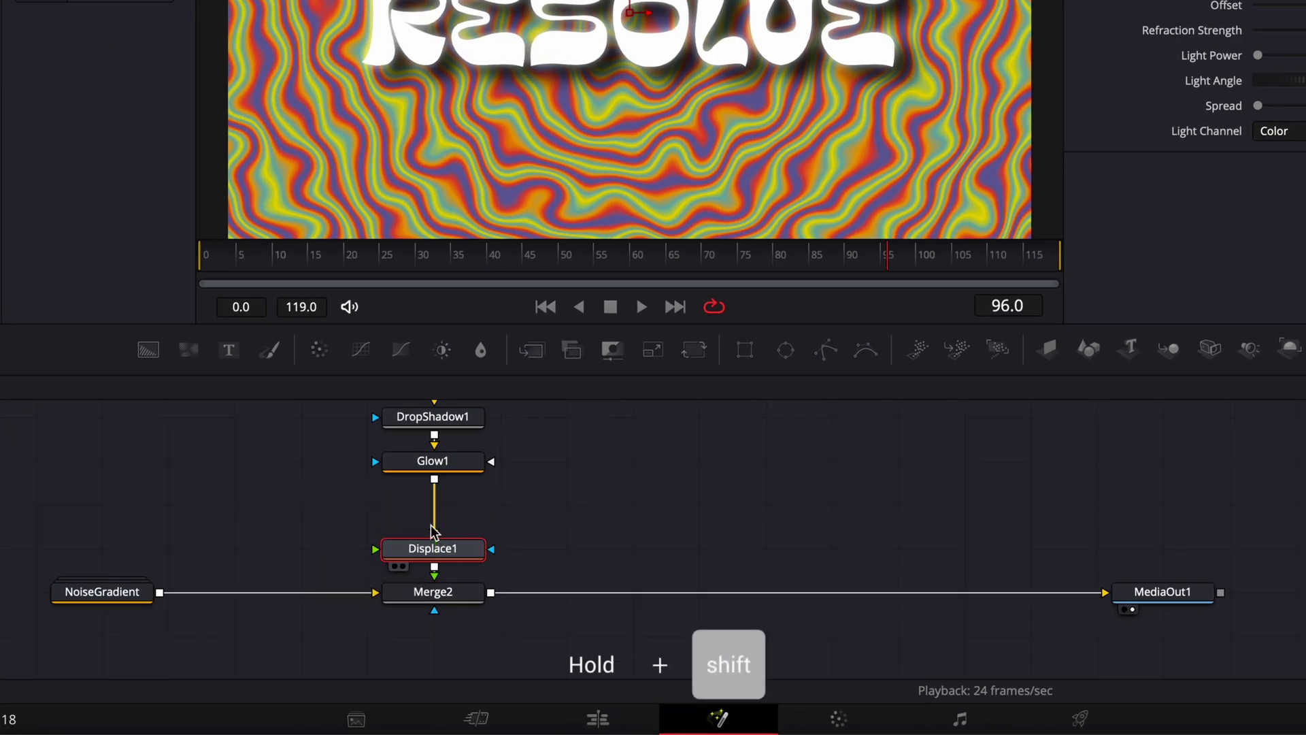
pyautogui.moveTo(433, 532)
pyautogui.mouseDown()
pyautogui.moveTo(502, 533)
pyautogui.moveTo(417, 533)
pyautogui.moveTo(427, 544)
pyautogui.mouseUp()
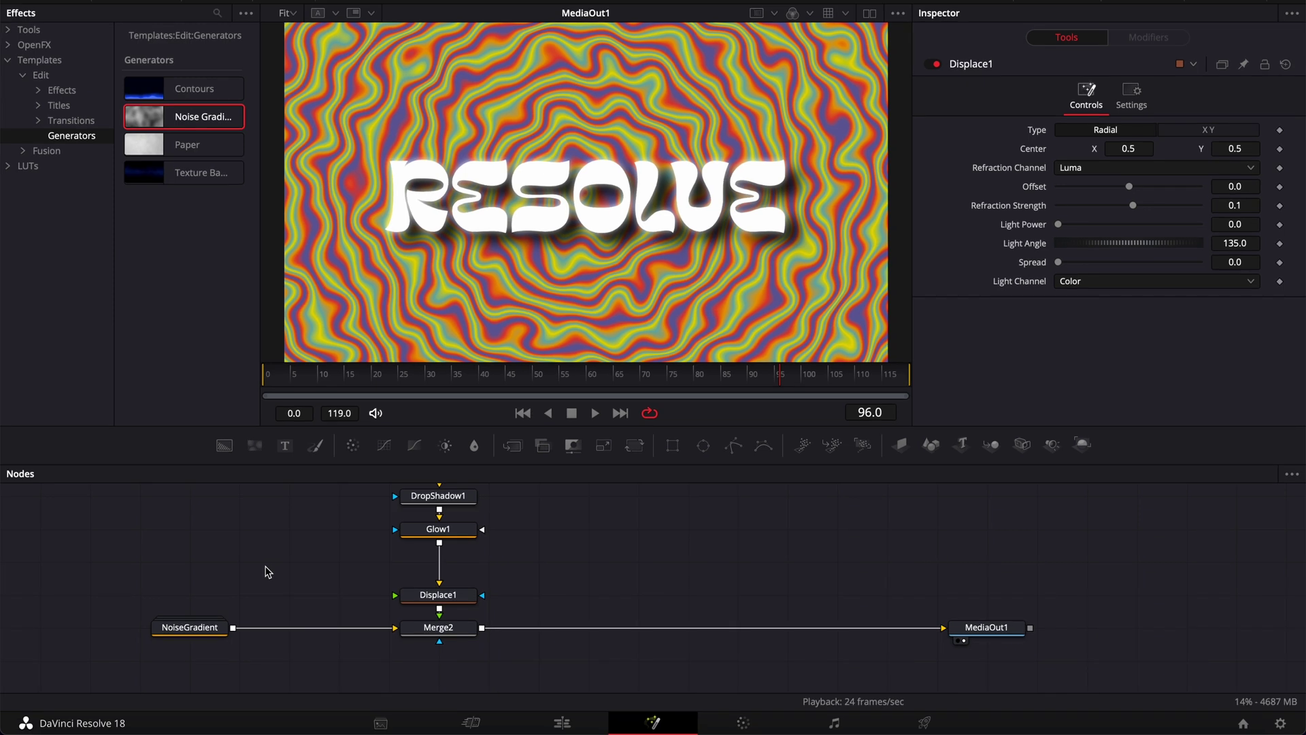
# Connect a FastNoise node to Displace1's displacement input, with Contrast 5.0 and Scale 20.0.
pyautogui.hotkey('shift', 'space')
pyautogui.write('displ')
pyautogui.hotkey('shift', 'space')
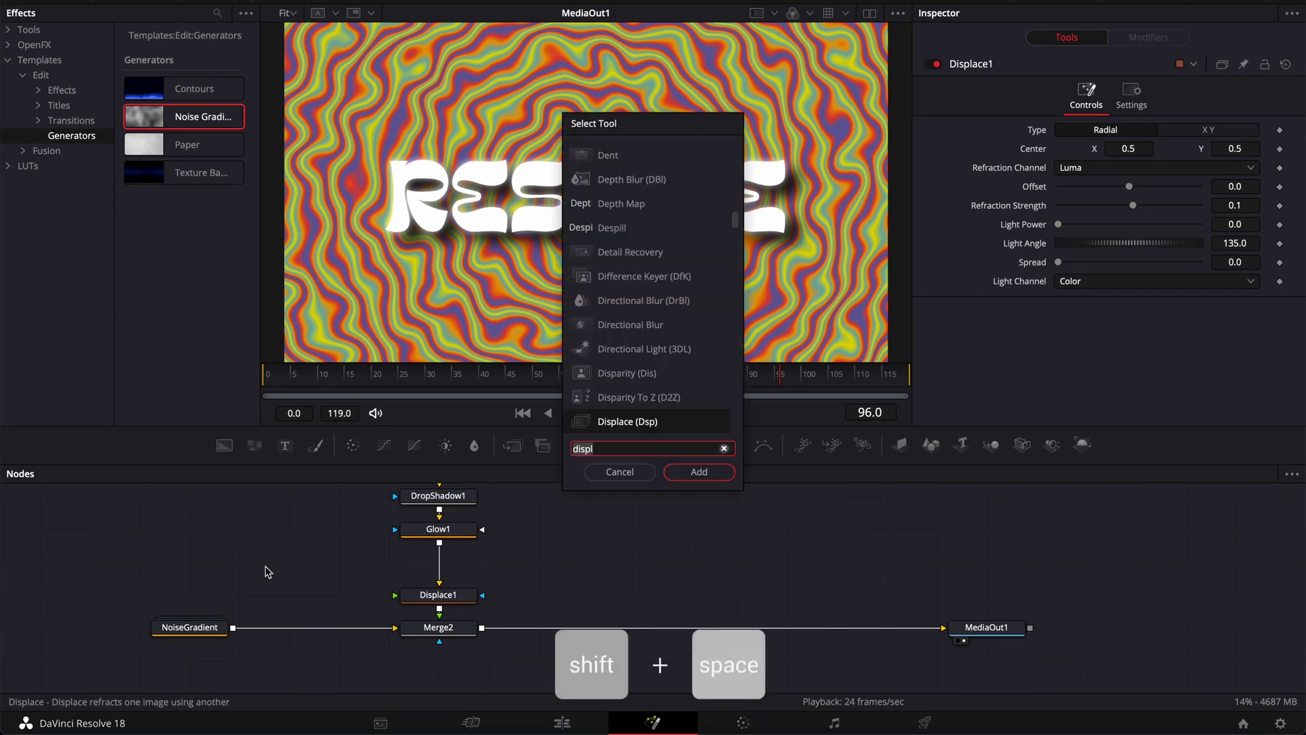
pyautogui.write('fast')
pyautogui.press('Down')
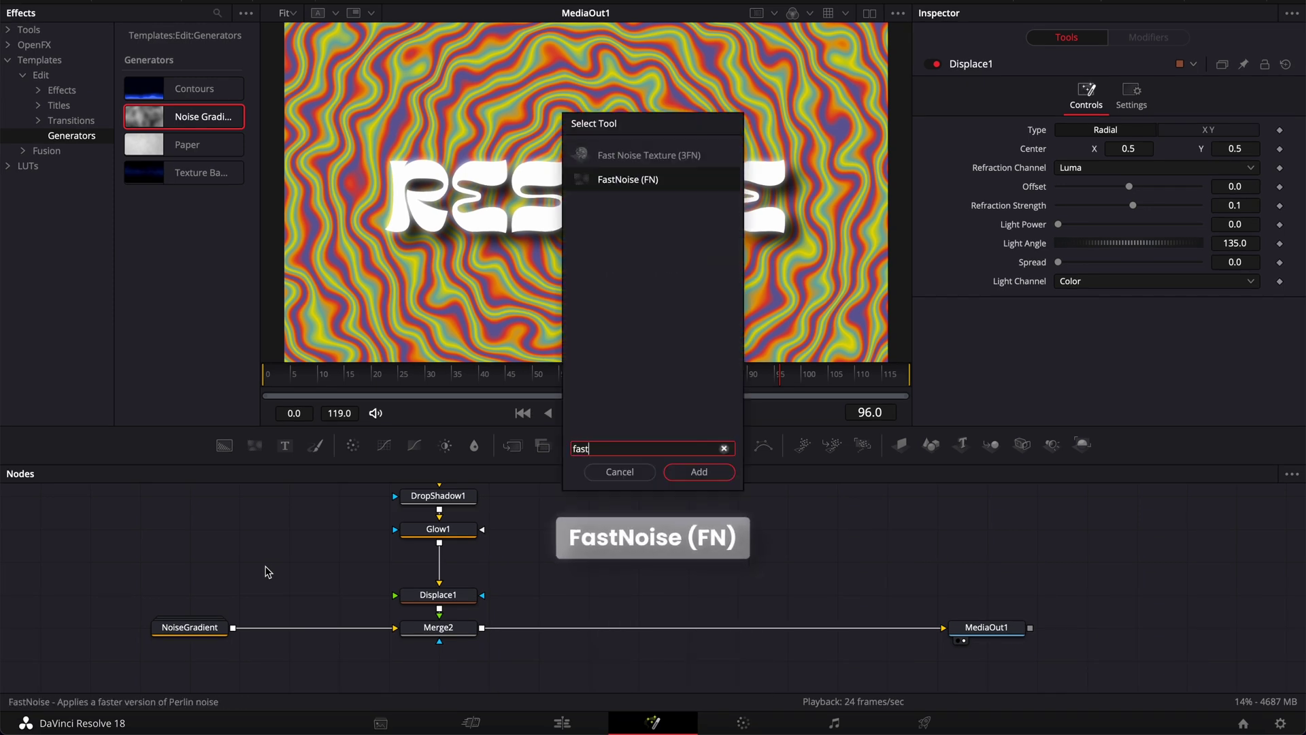
pyautogui.press('Return')
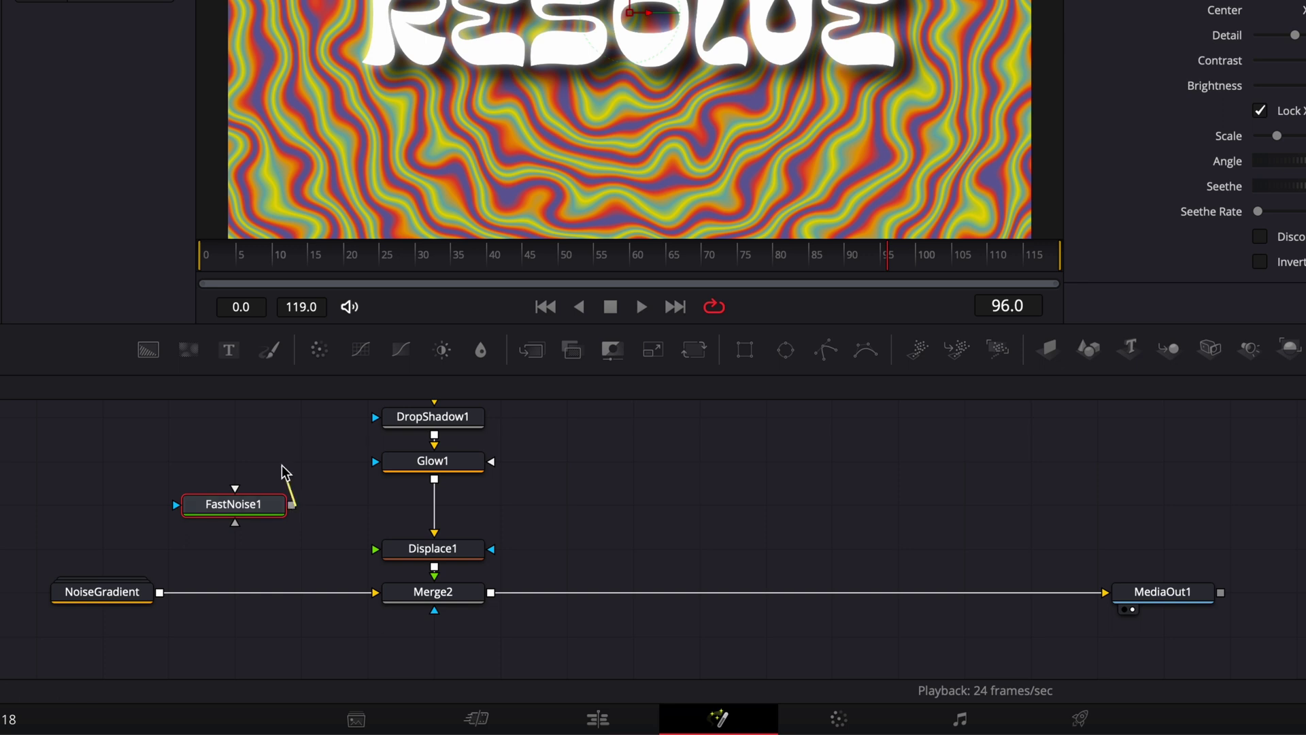
pyautogui.moveTo(353, 519); pyautogui.dragTo(376, 548)
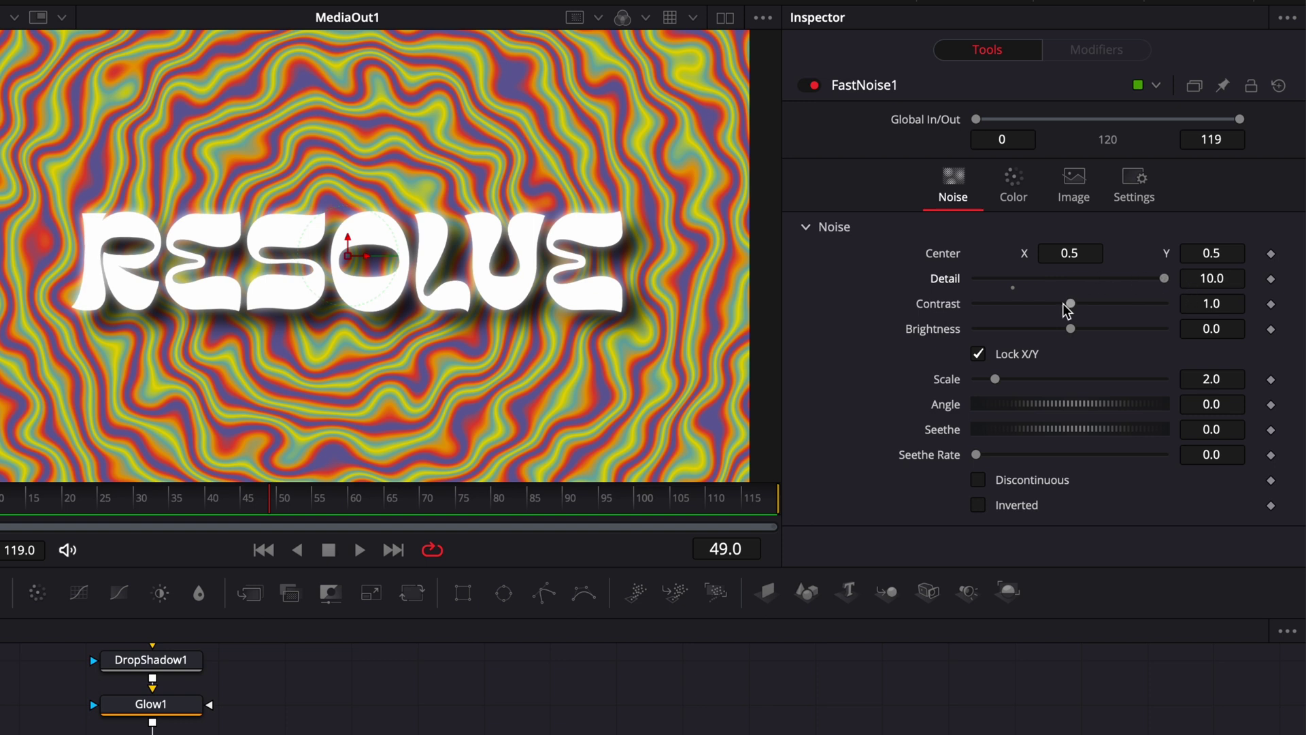
pyautogui.moveTo(1071, 303); pyautogui.dragTo(1197, 314)
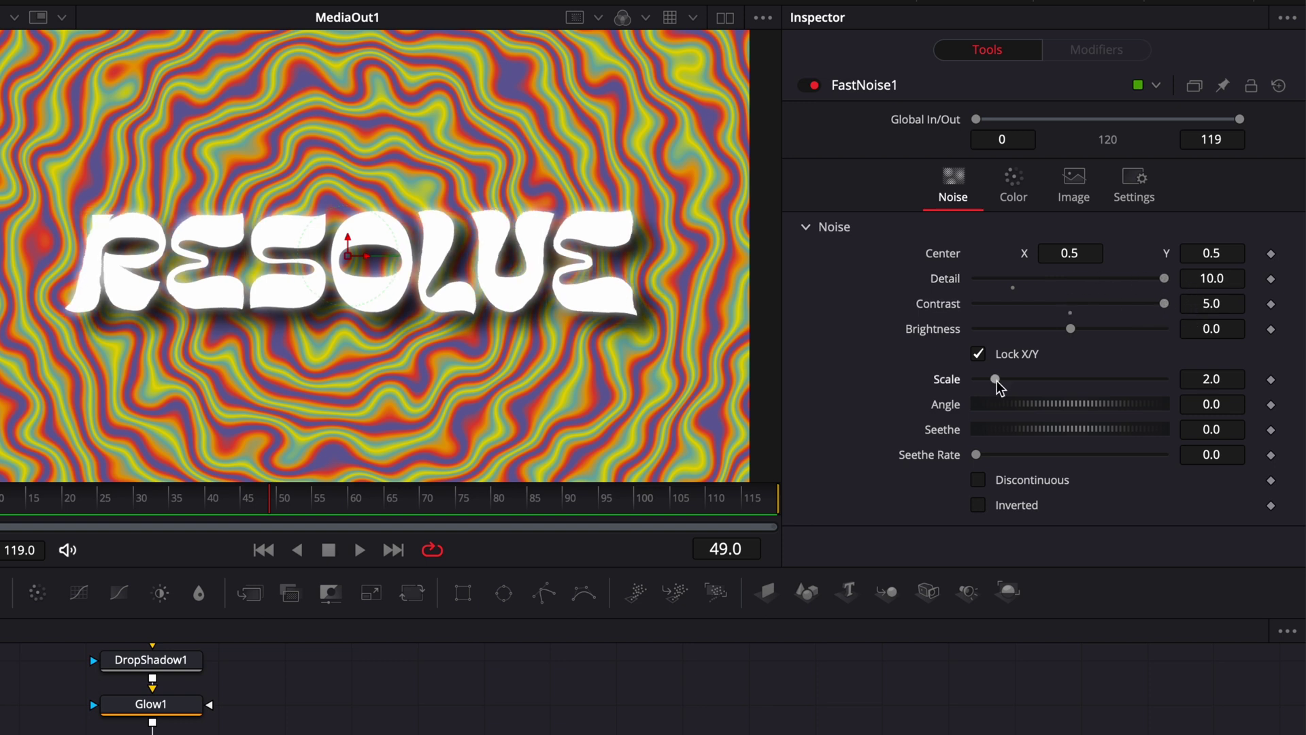
pyautogui.moveTo(998, 385); pyautogui.dragTo(1209, 400)
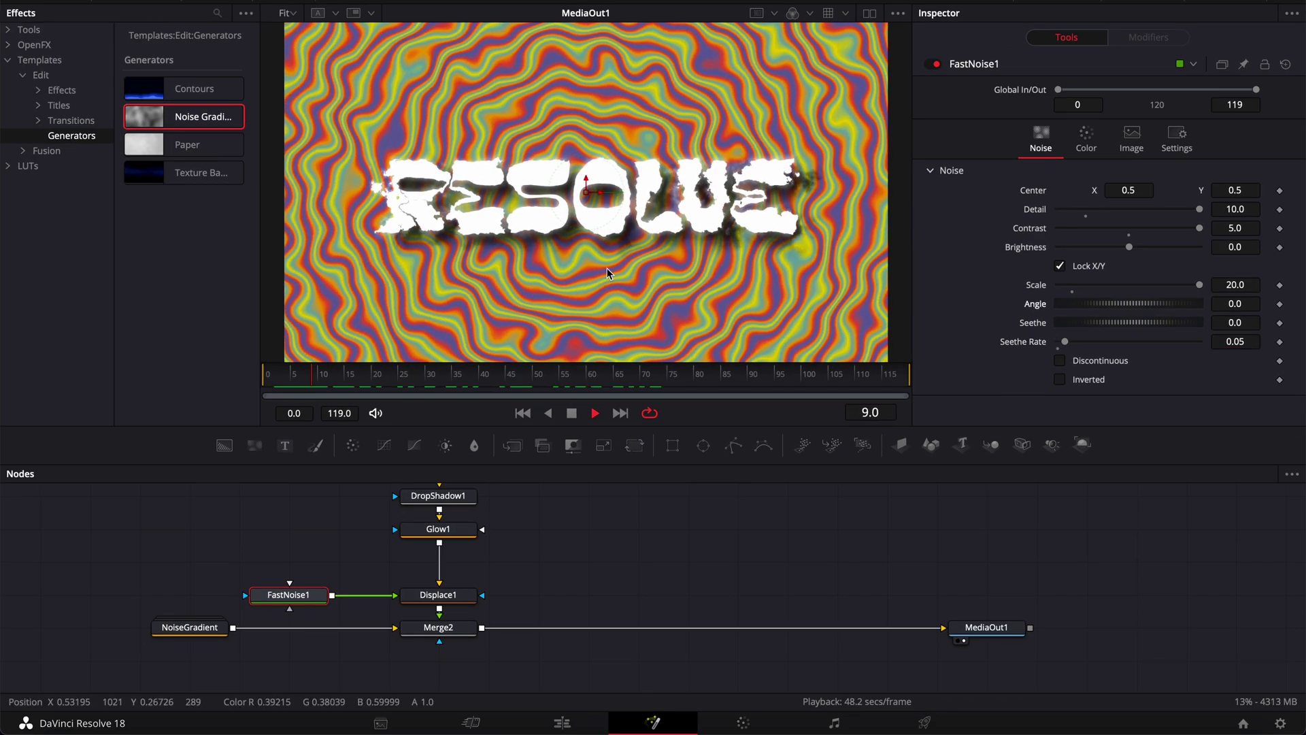
# Preview the distortion, then give Displace1 Spread 3.0, X Y type and 0.01 X/Y Refraction.
pyautogui.press('space')
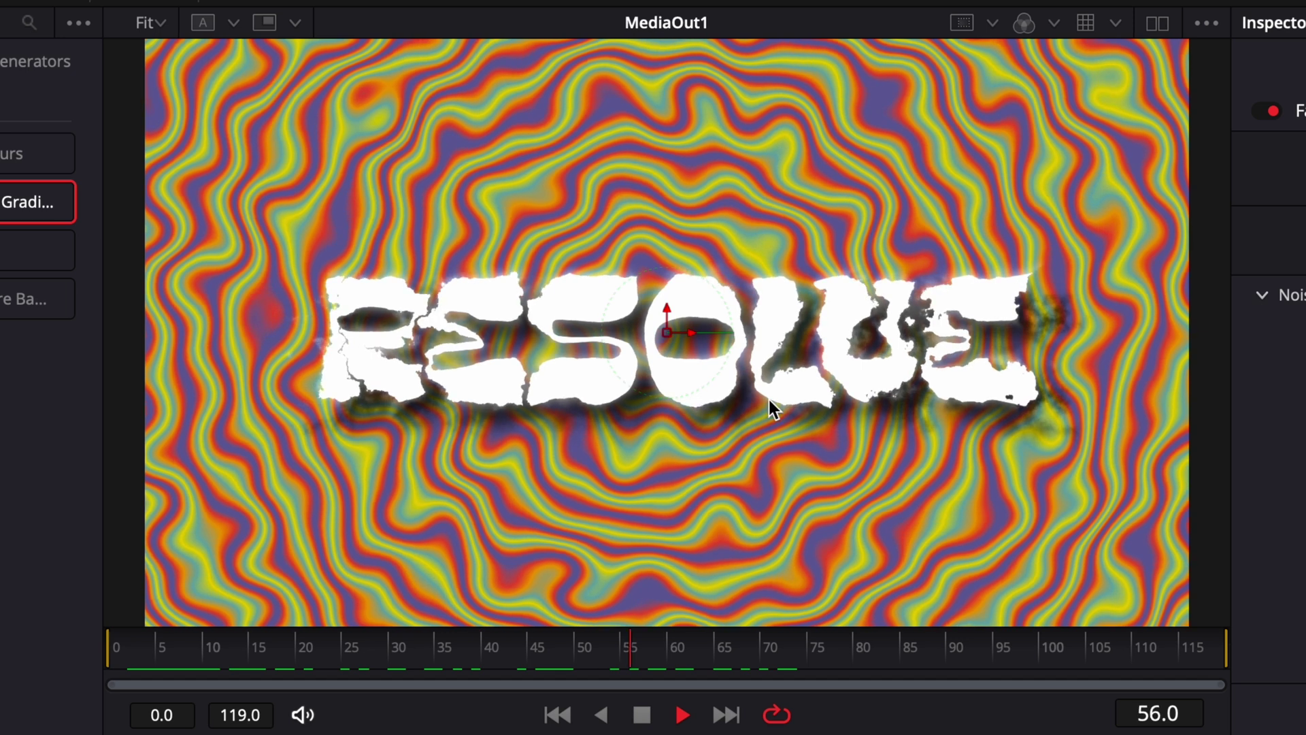
pyautogui.press('space')
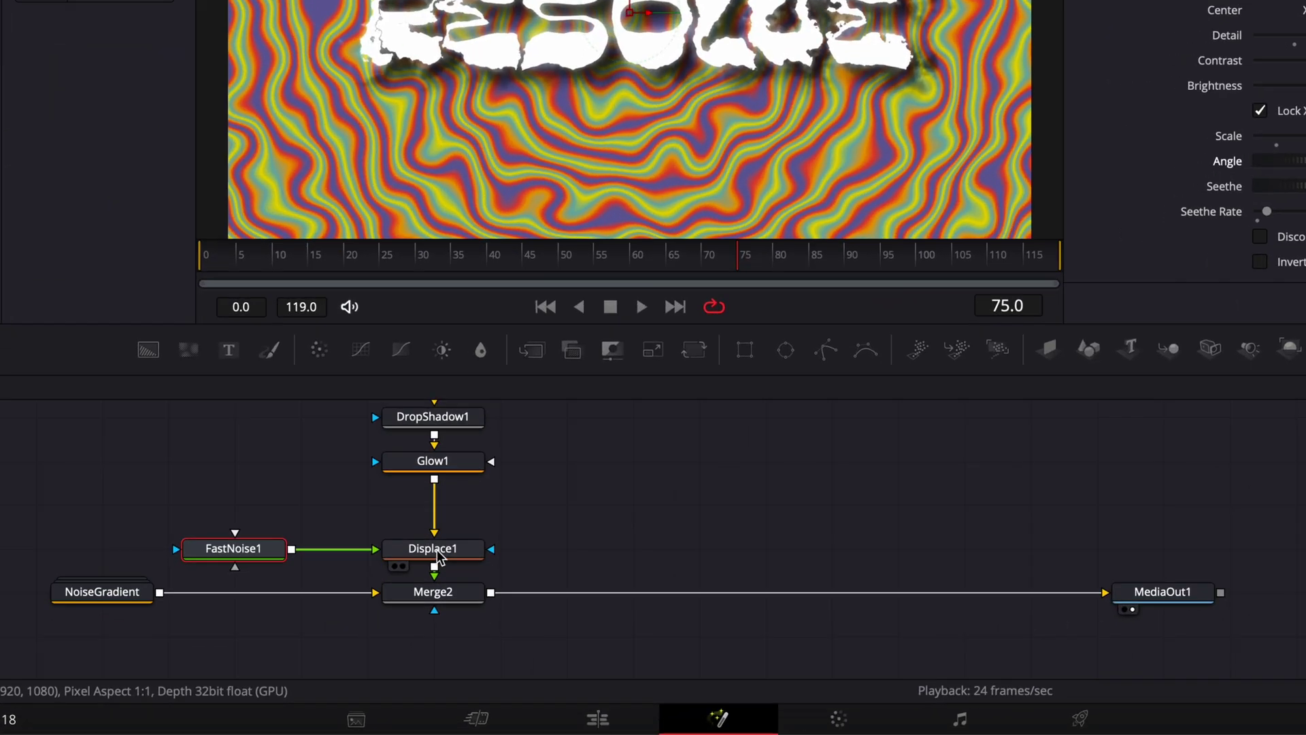
pyautogui.click(431, 545)
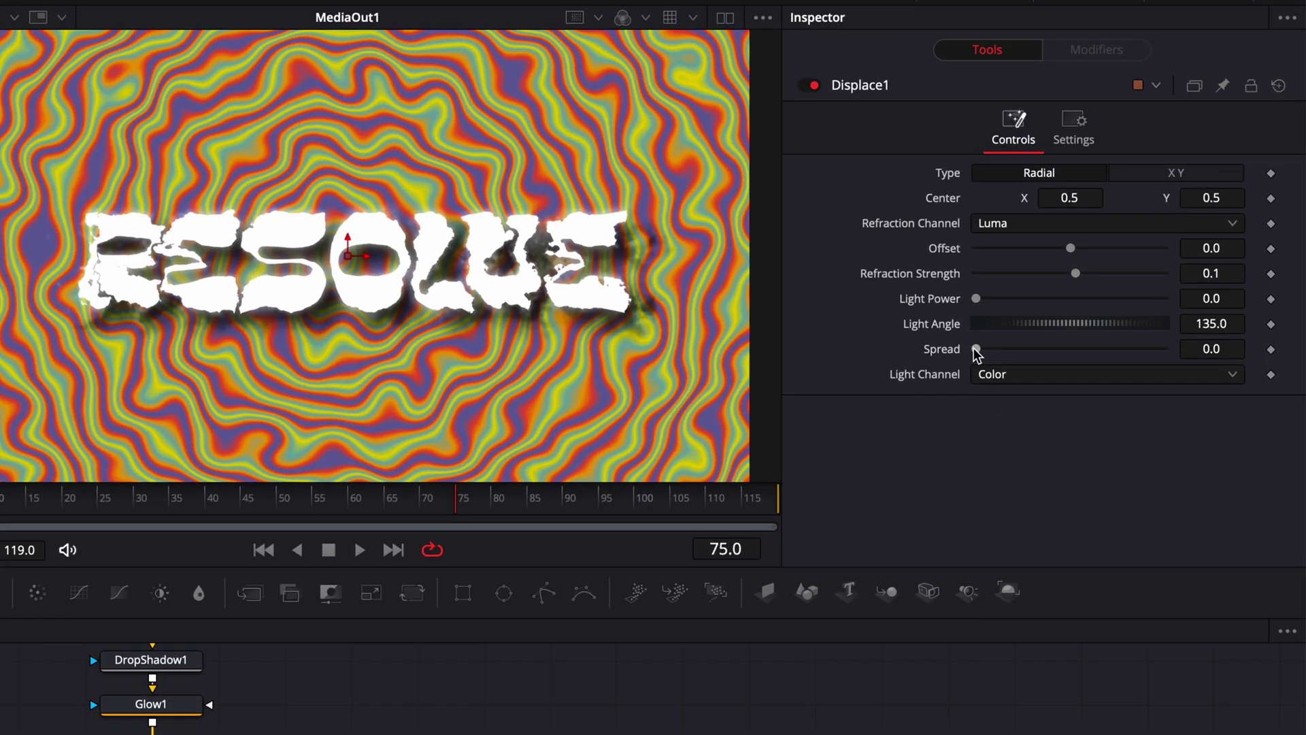
pyautogui.moveTo(977, 350); pyautogui.dragTo(1227, 381)
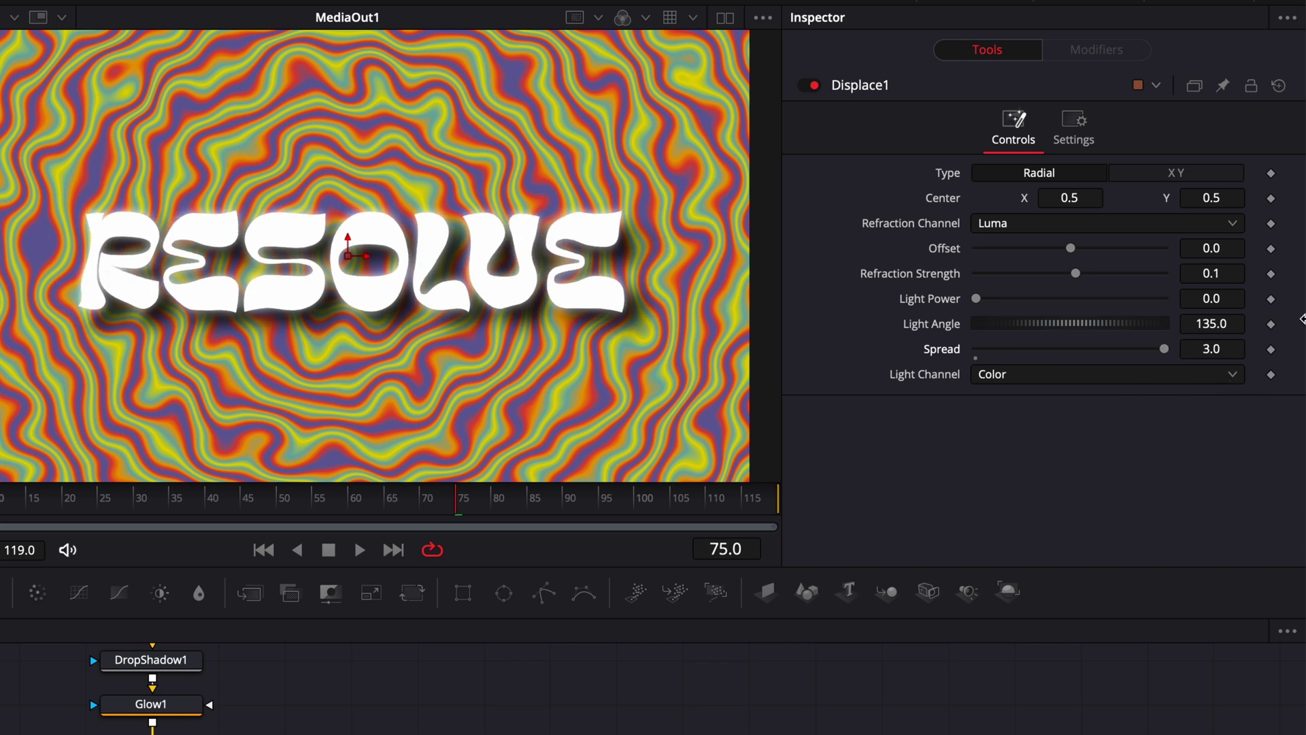
pyautogui.click(1180, 174)
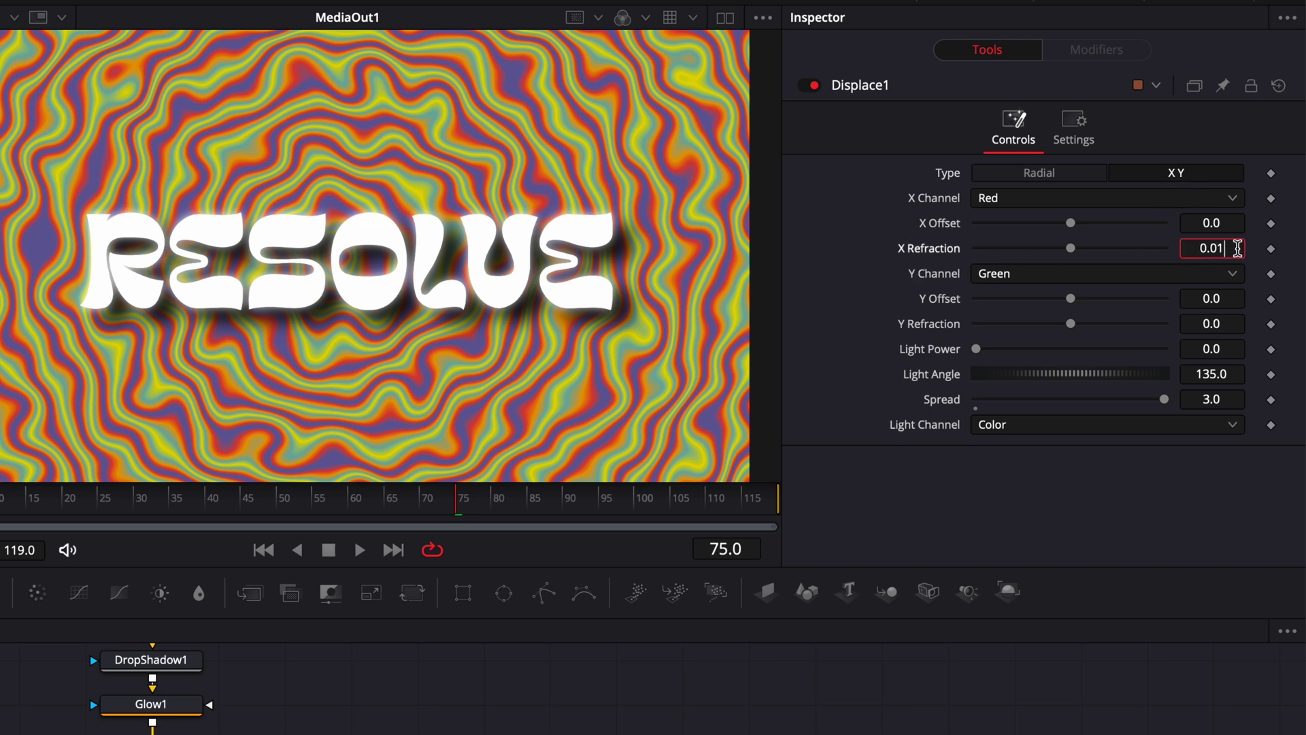
pyautogui.press('Tab')
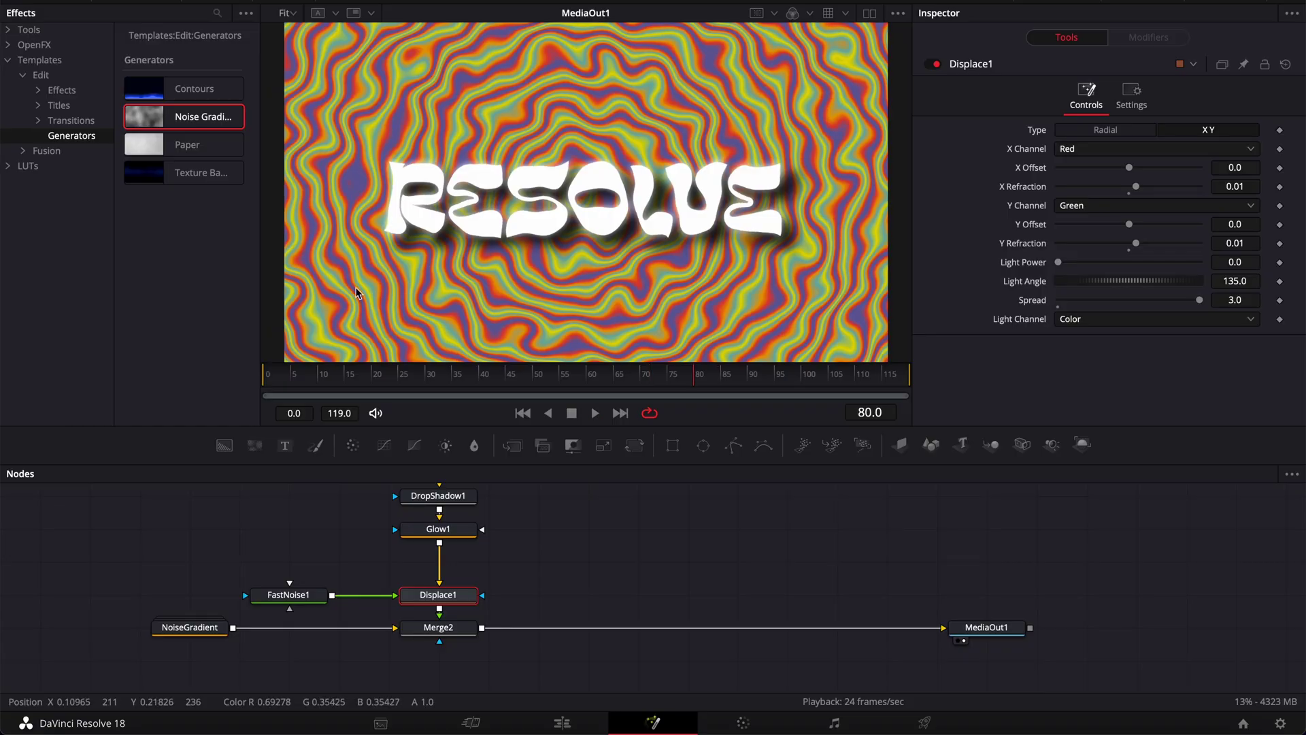
# Add a Background1 black layer and merge it over the NoiseGradient output.
pyautogui.moveTo(204, 633); pyautogui.dragTo(54, 633)
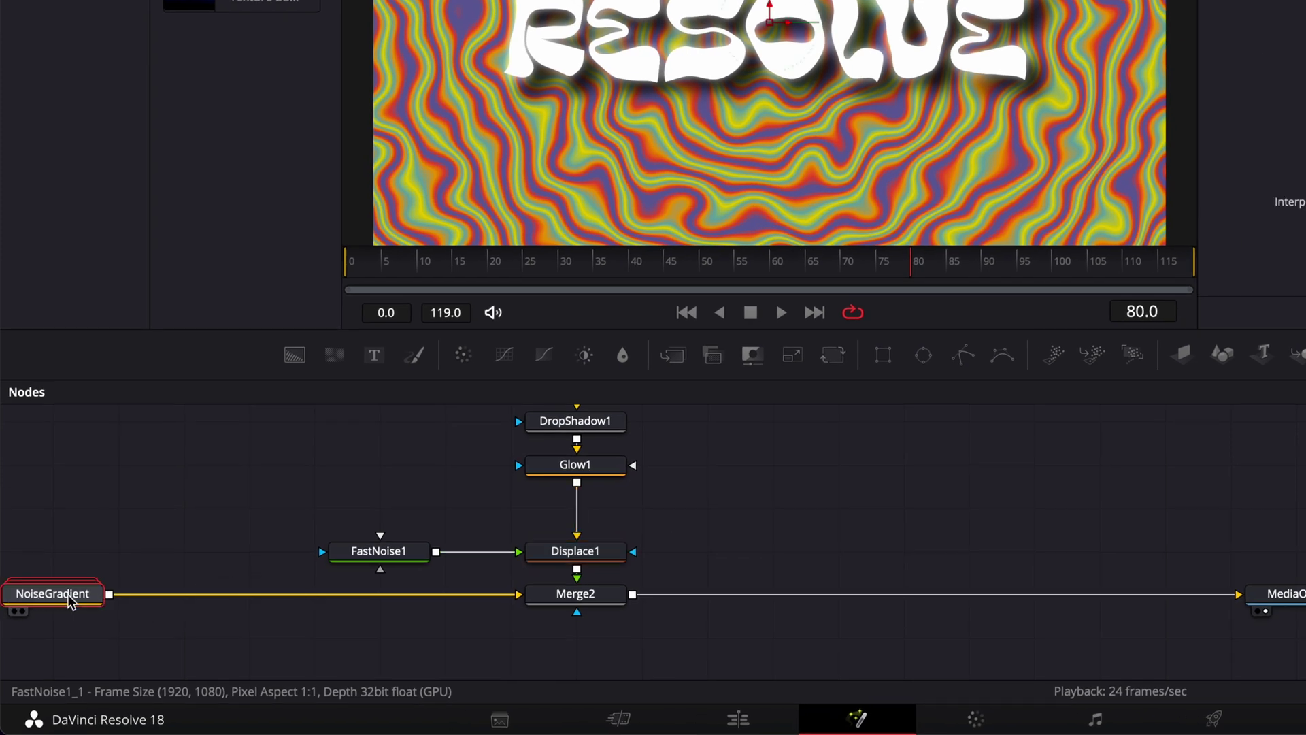
pyautogui.hscroll(-5, 68, 602)
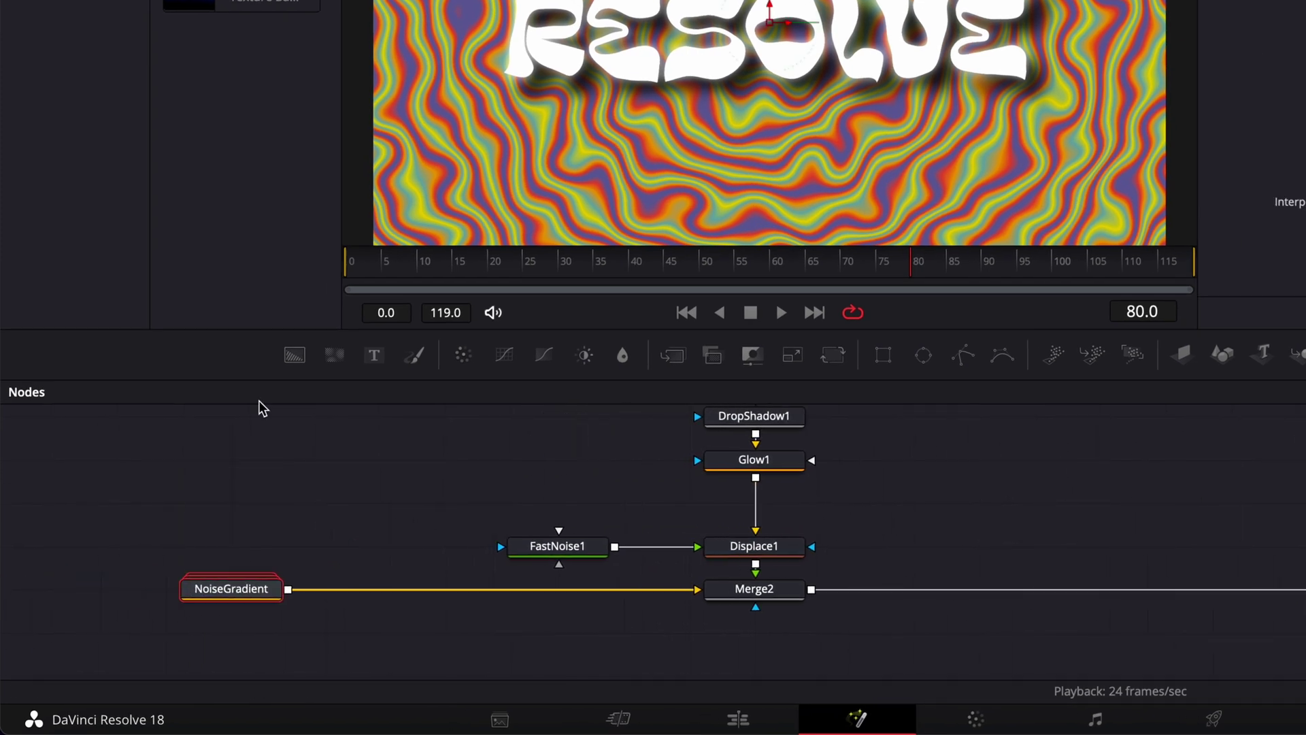
pyautogui.moveTo(294, 354); pyautogui.dragTo(402, 500)
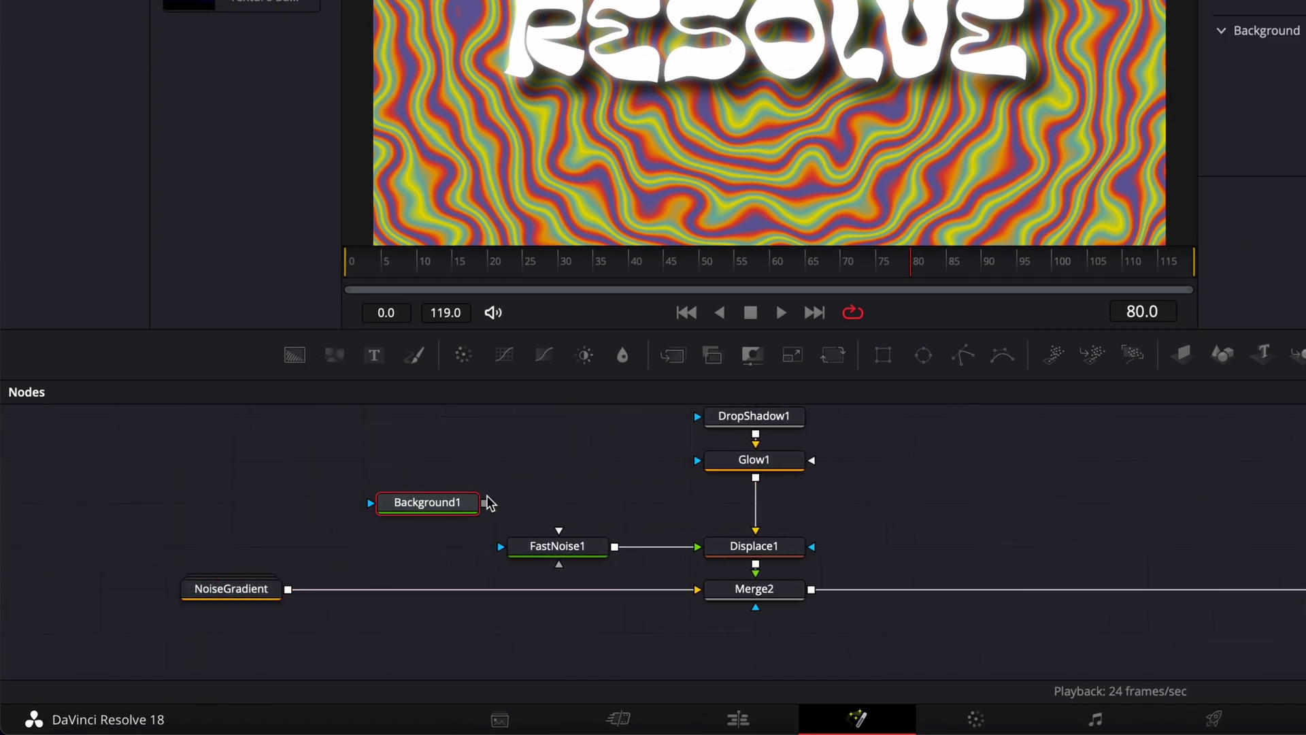
pyautogui.moveTo(485, 502); pyautogui.dragTo(498, 463)
pyautogui.moveTo(386, 566); pyautogui.dragTo(288, 589)
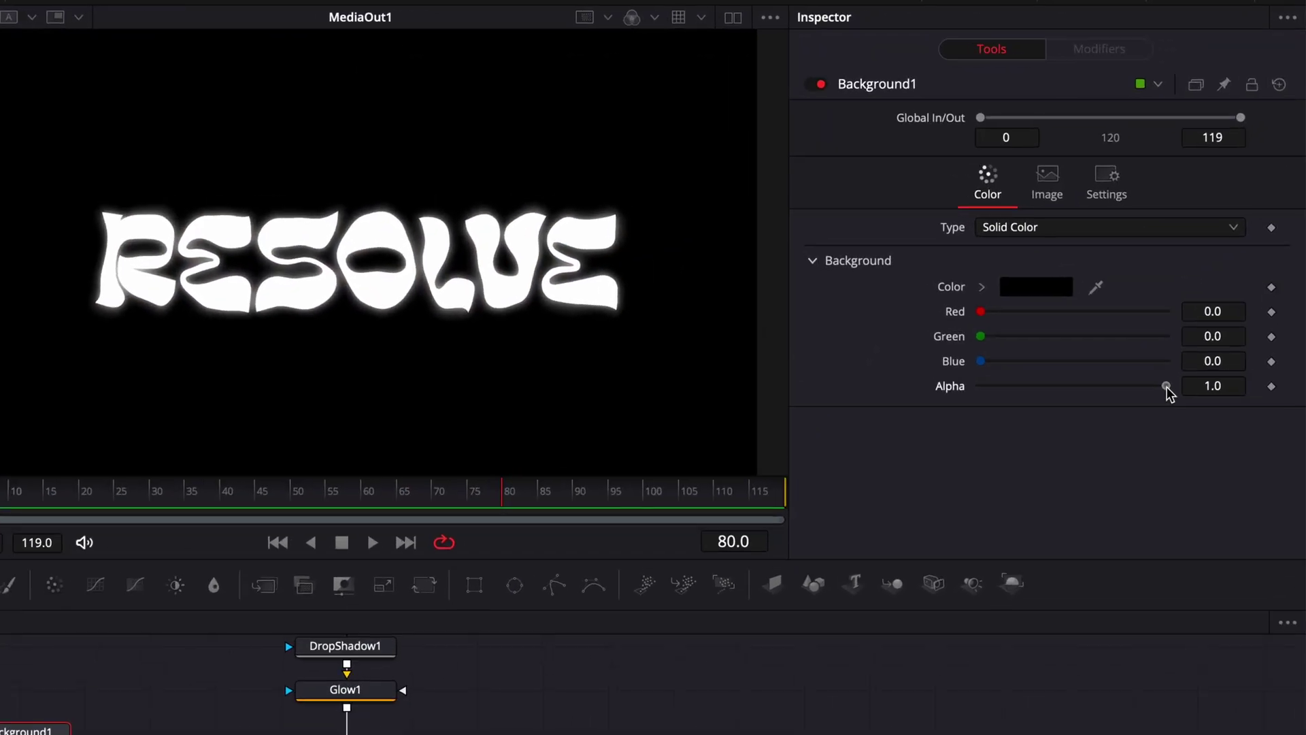
# Set Background1's Alpha to 0.2.
pyautogui.moveTo(1167, 392); pyautogui.dragTo(1030, 411)
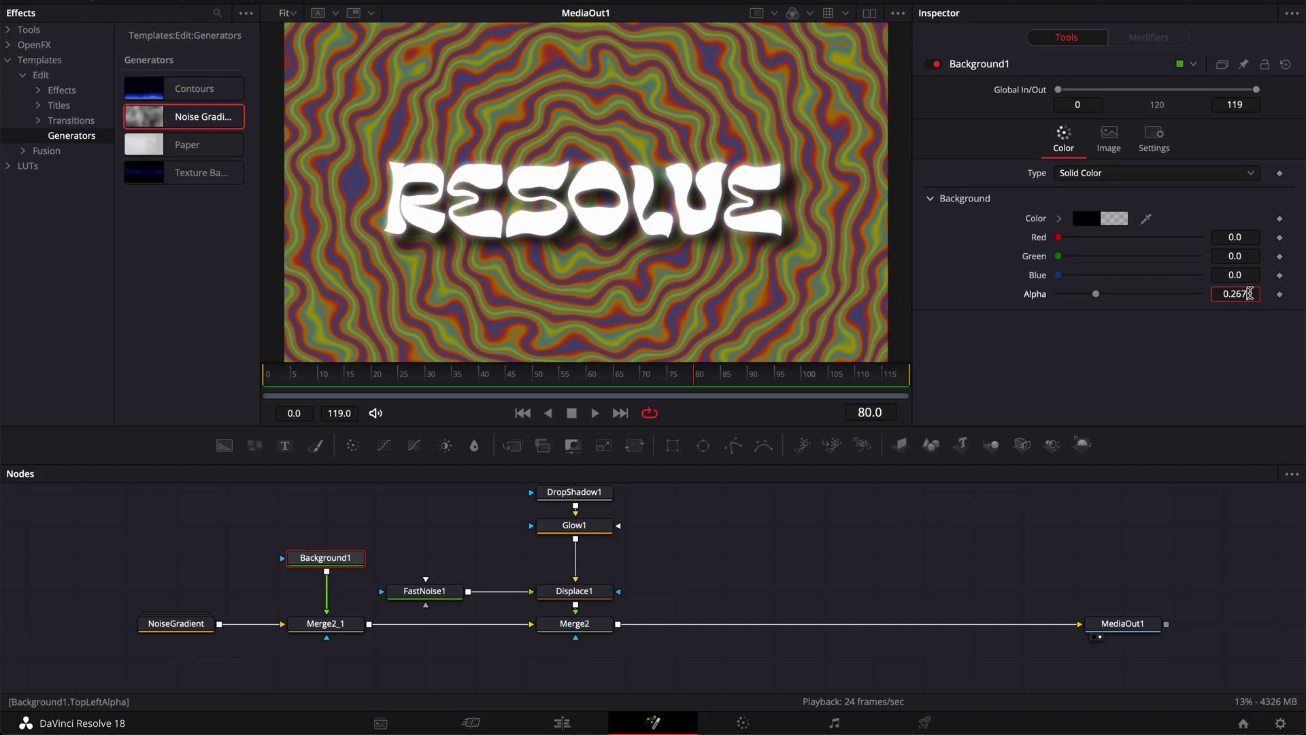
pyautogui.click(1236, 288)
pyautogui.press('BackSpace')
pyautogui.press('BackSpace')
pyautogui.press('Return')
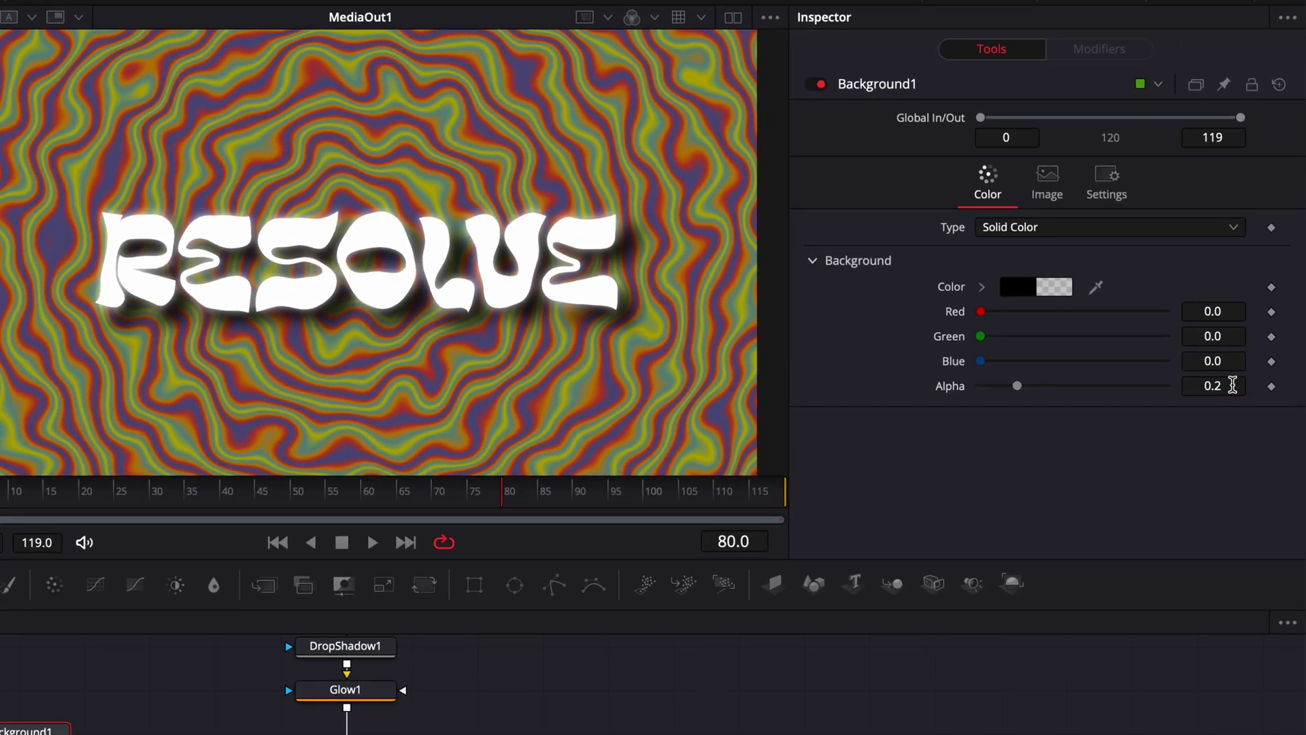